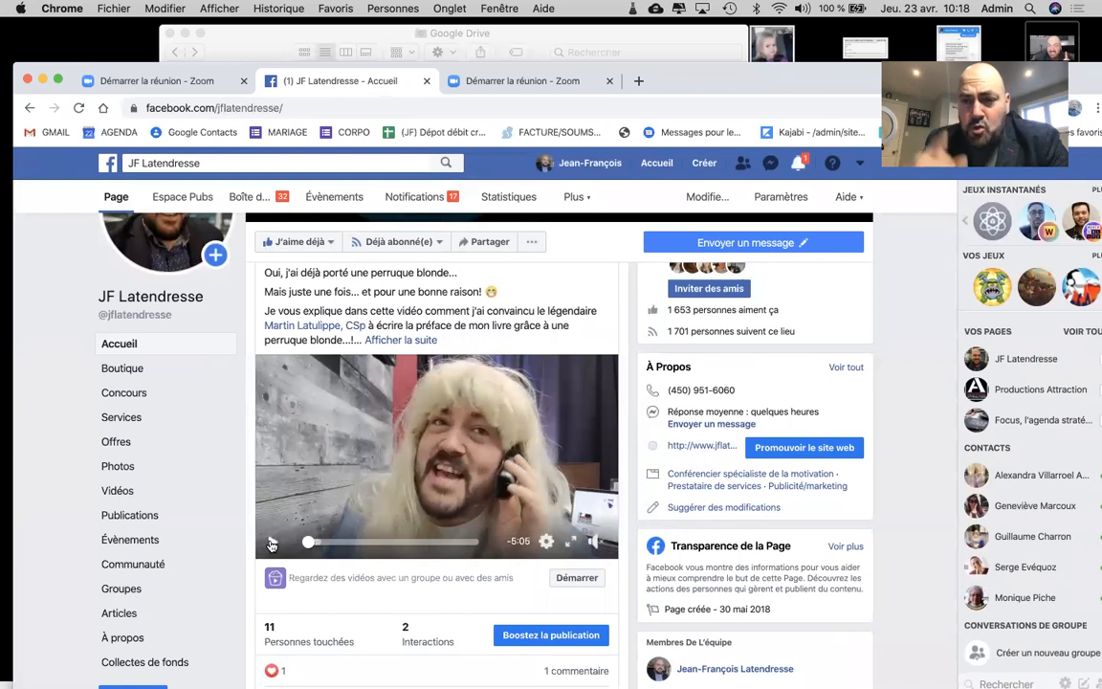
Open the page's published blonde-wig video post for editing
scroll(382, 459, up, 2)
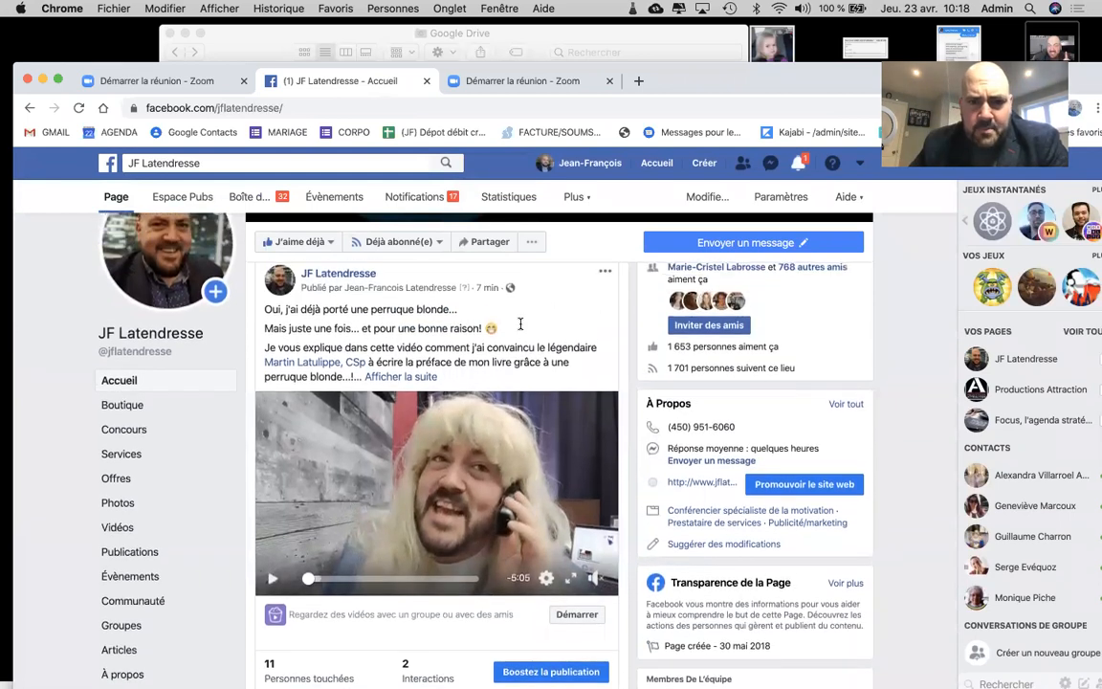
click(605, 273)
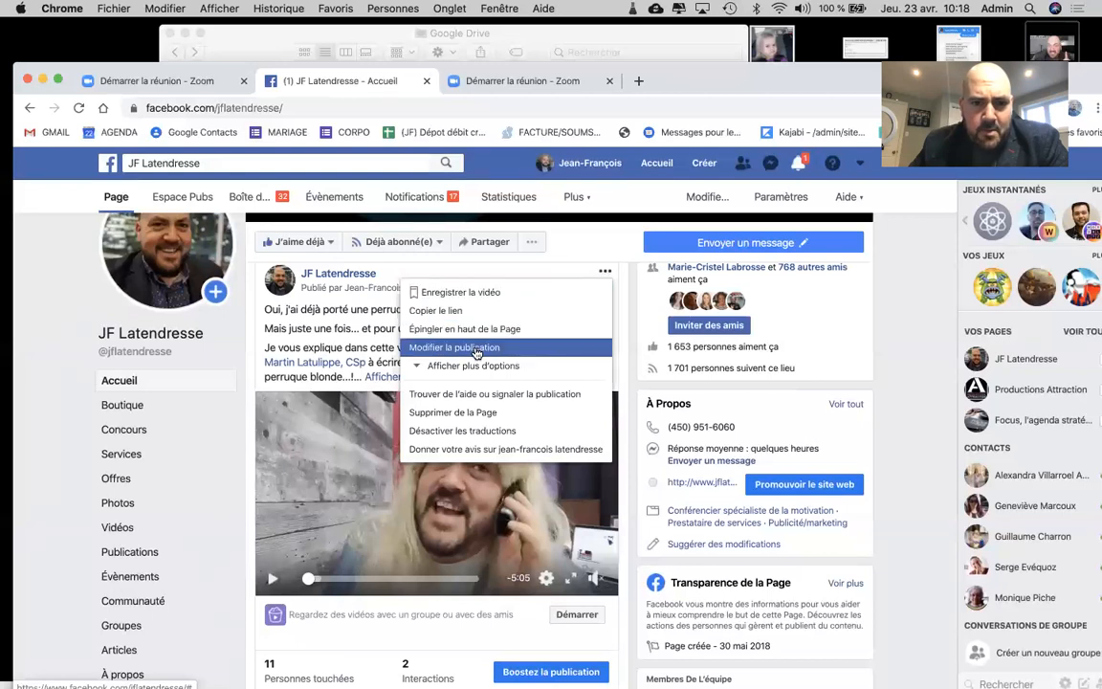
click(476, 349)
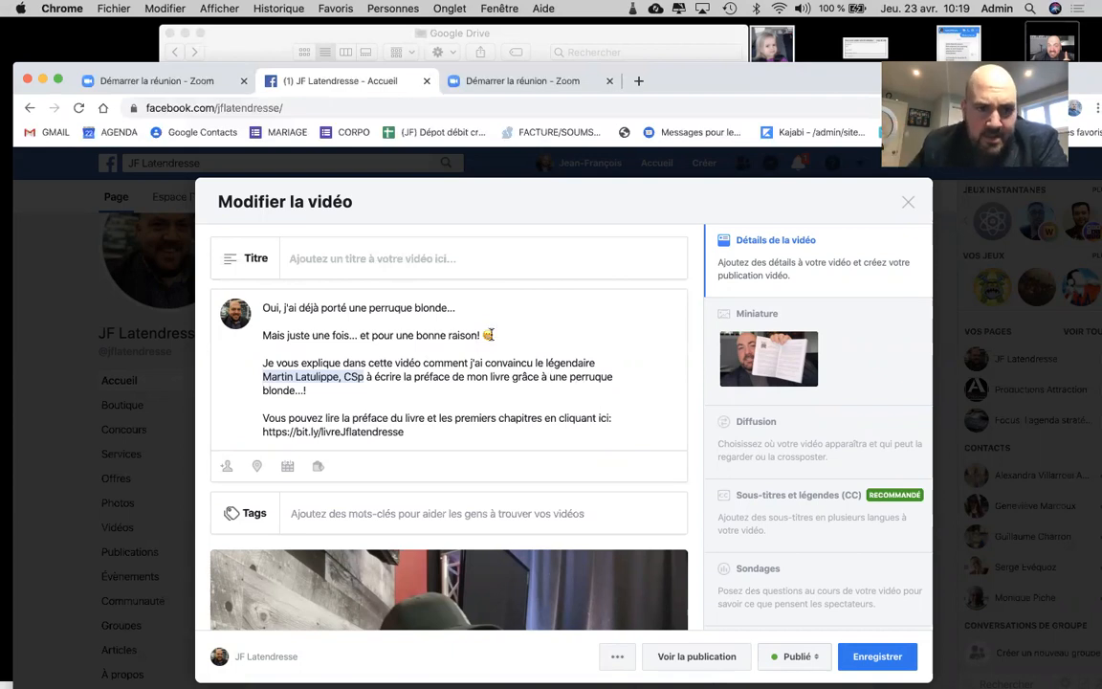
Title the video "La fois que j'ai porté une perruque blonde..."
scroll(489, 334, down, 1)
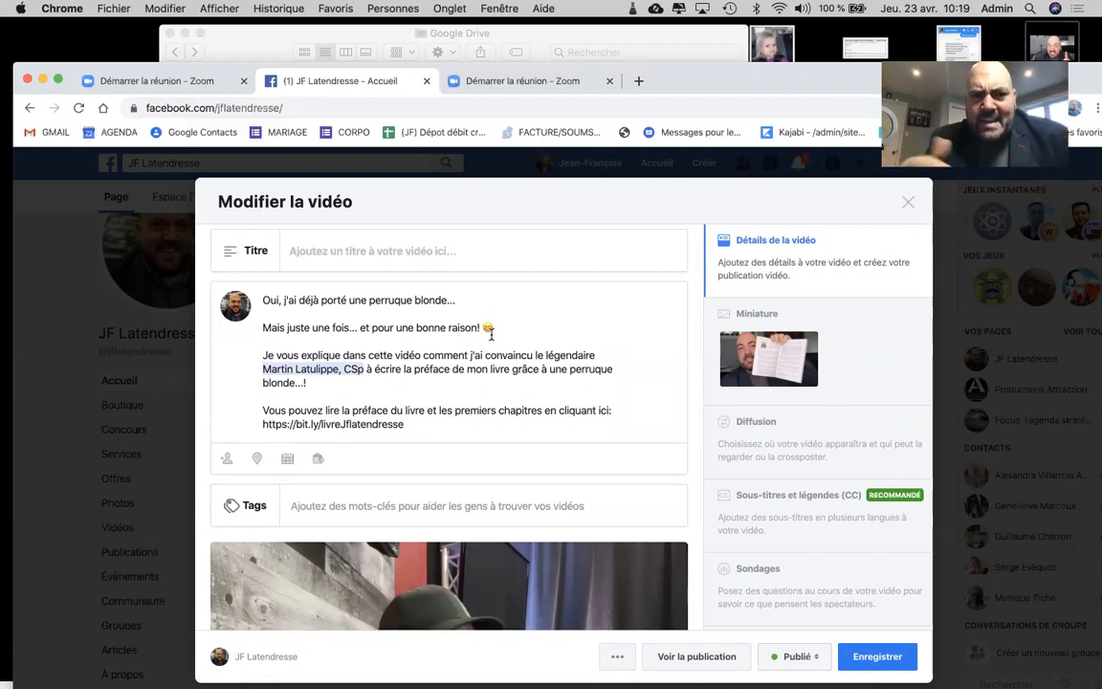
text(La fois )
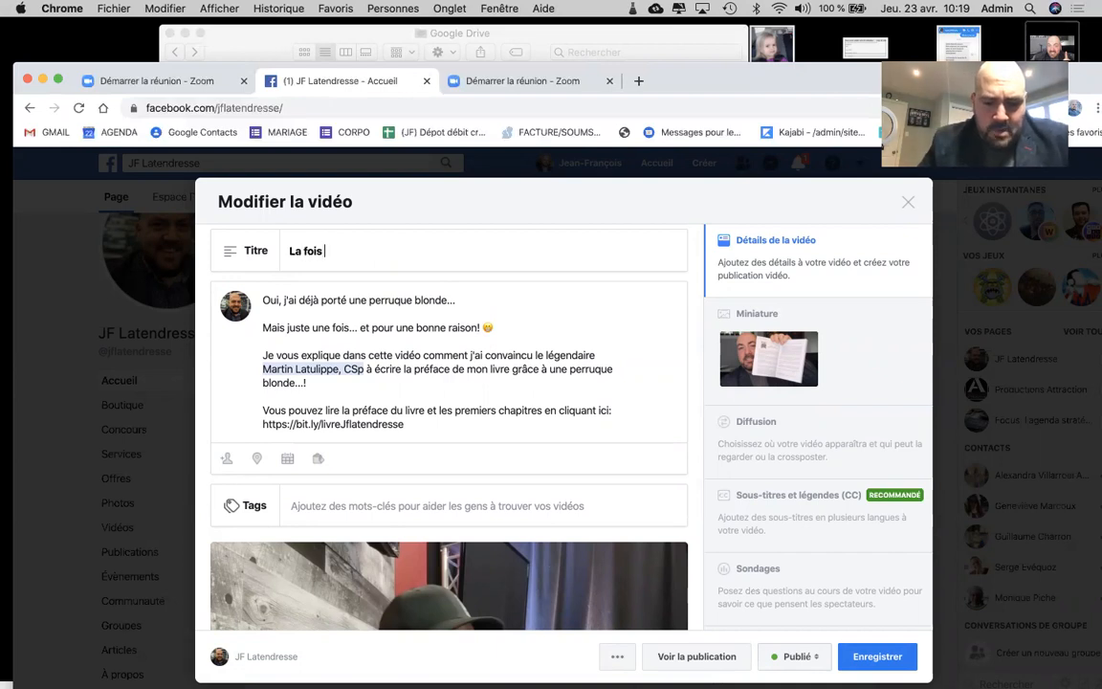
text(que j'ai)
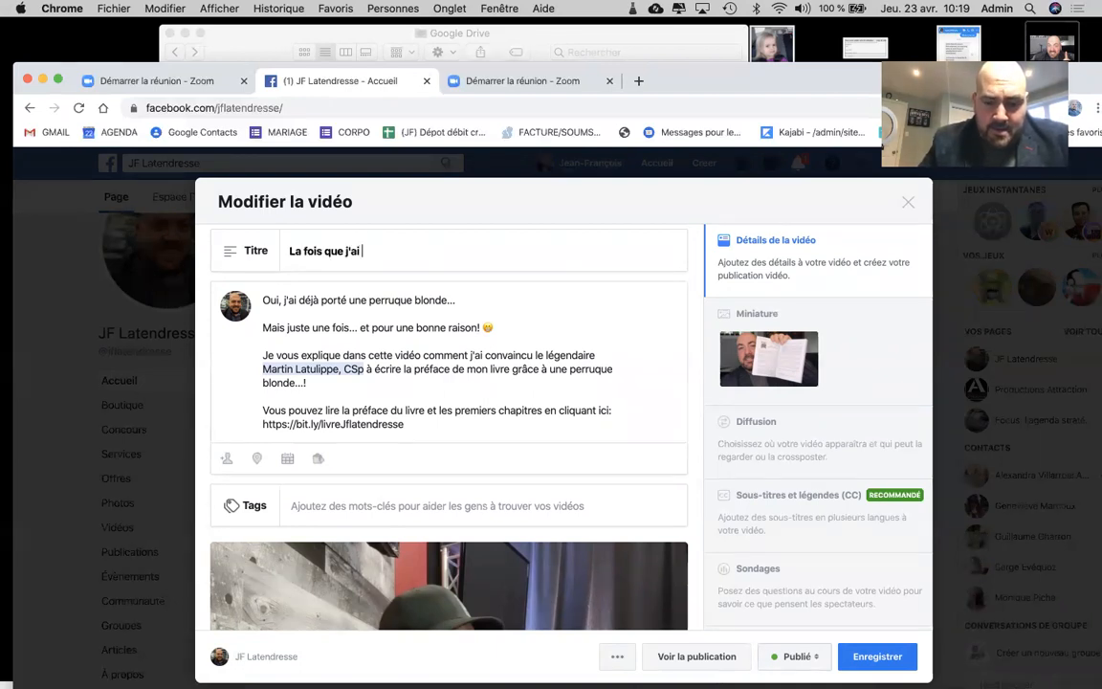
text( porté u)
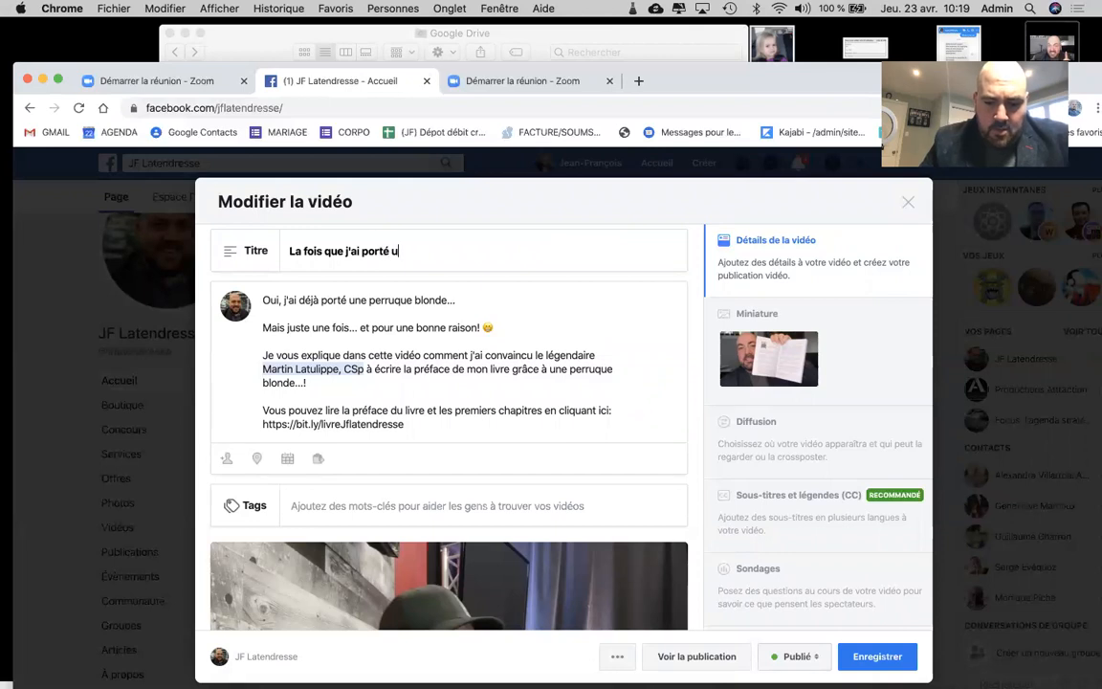
text(ne per)
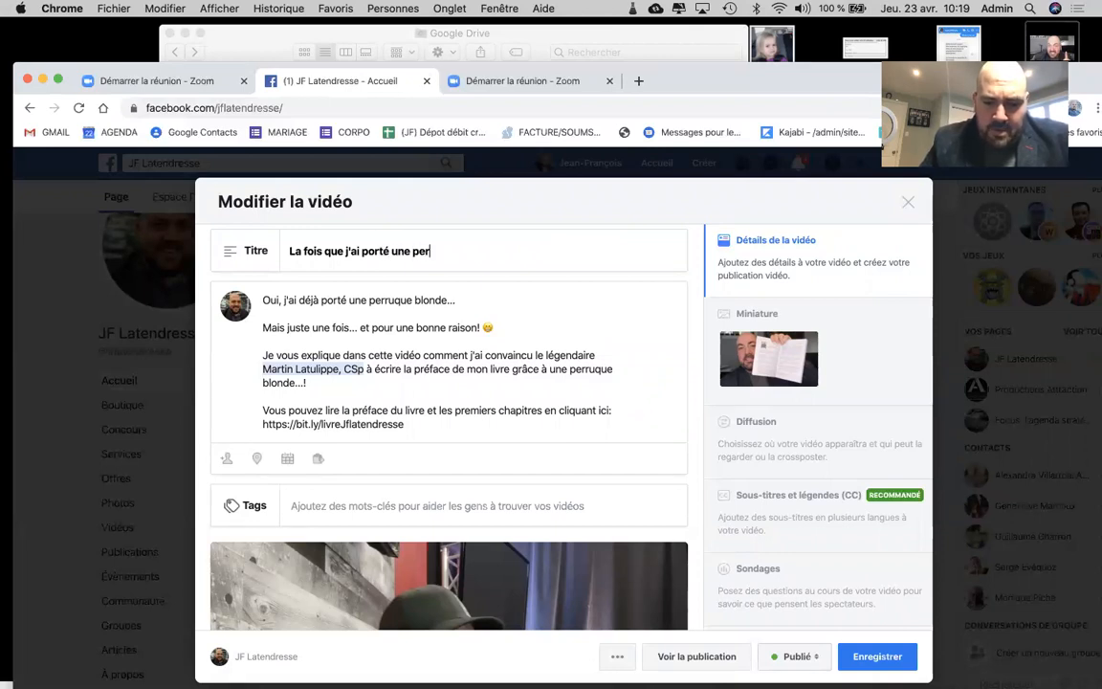
text(ruque blonde...)
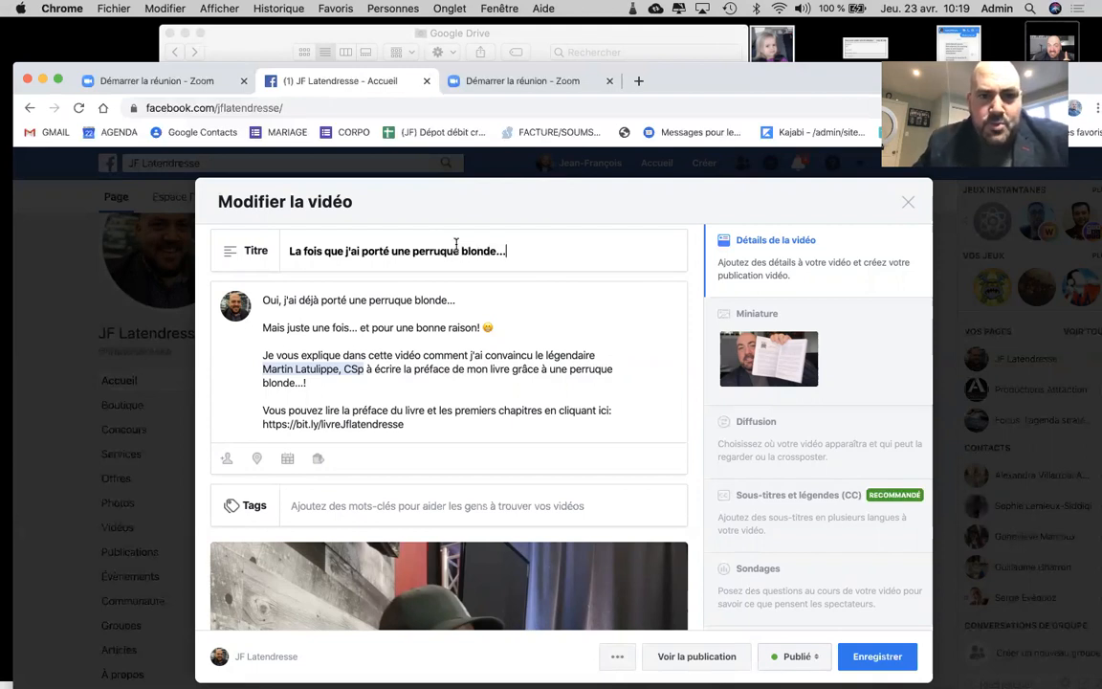
Check the whole video title with the Antidote corrector, review the flagged word "fois", and close the corrector
triple_click(414, 254)
right_click(414, 255)
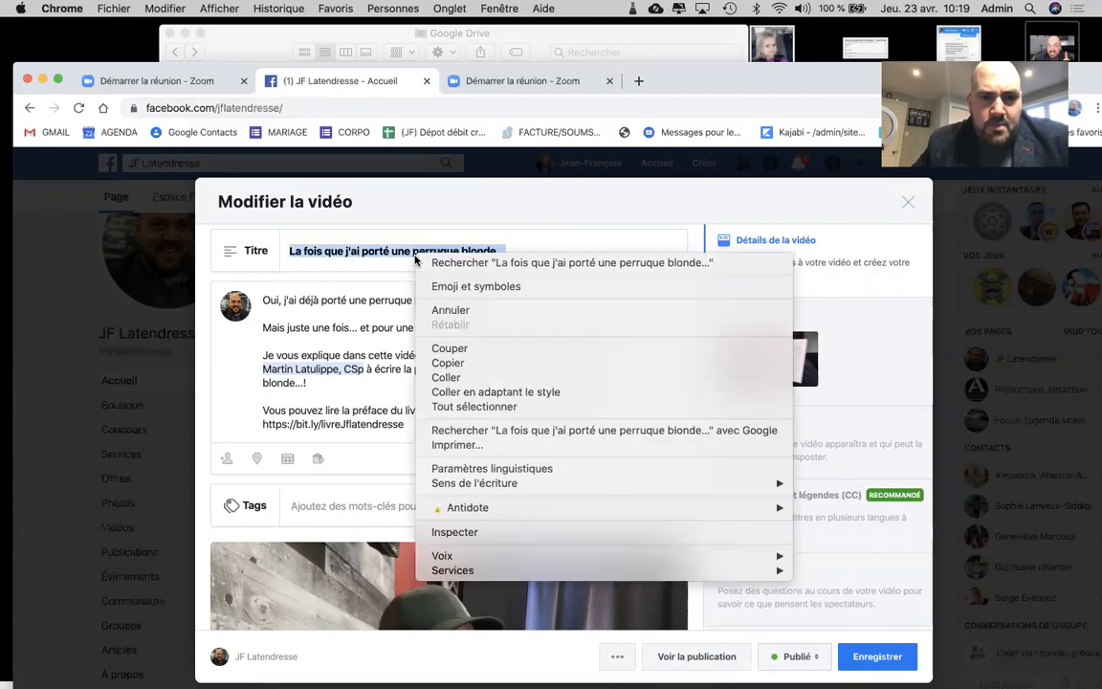
mouse_move(491, 512)
click(805, 507)
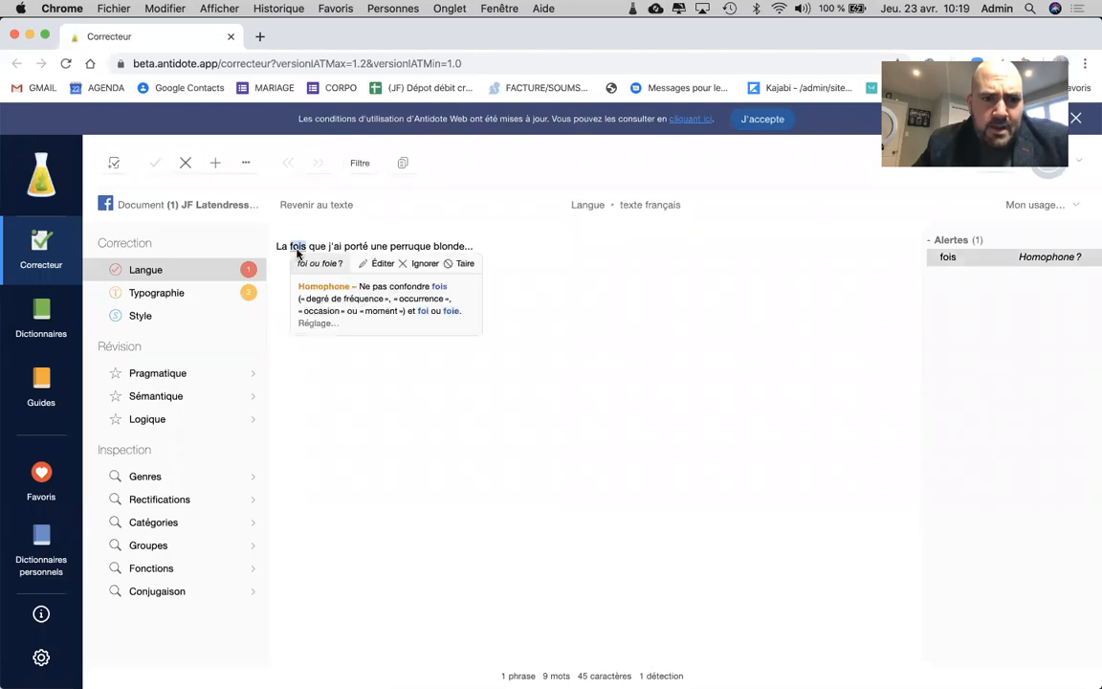
click(335, 404)
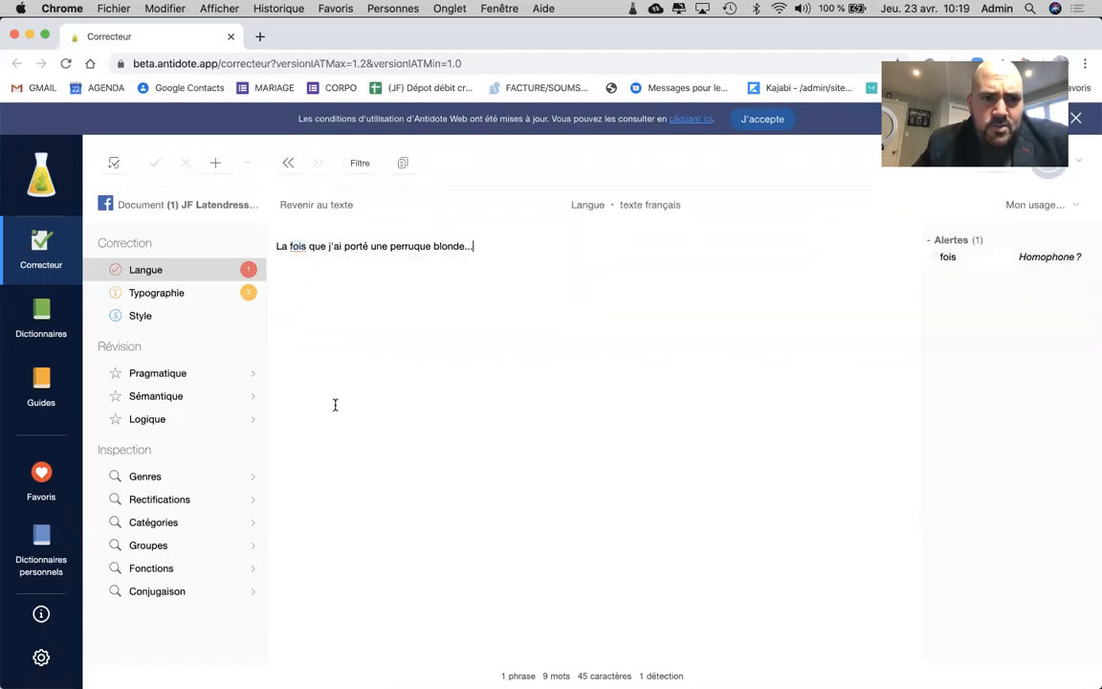
click(13, 35)
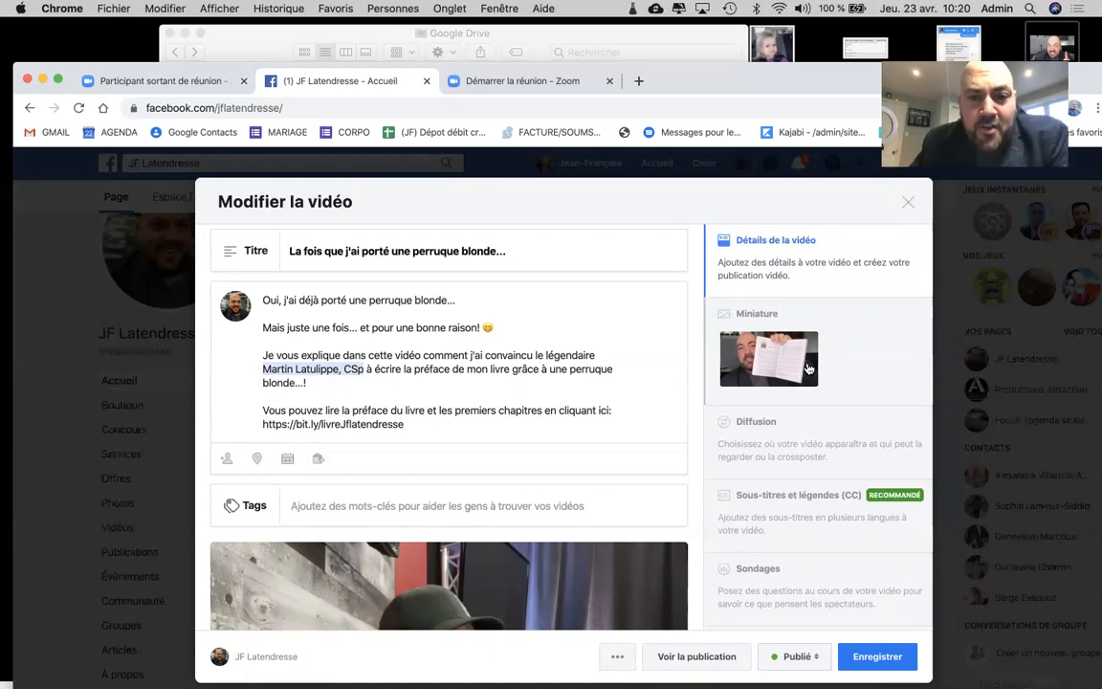
Set the video's thumbnail to the first automatically generated image, showing the blonde wig and phone
scroll(744, 392, down, 2)
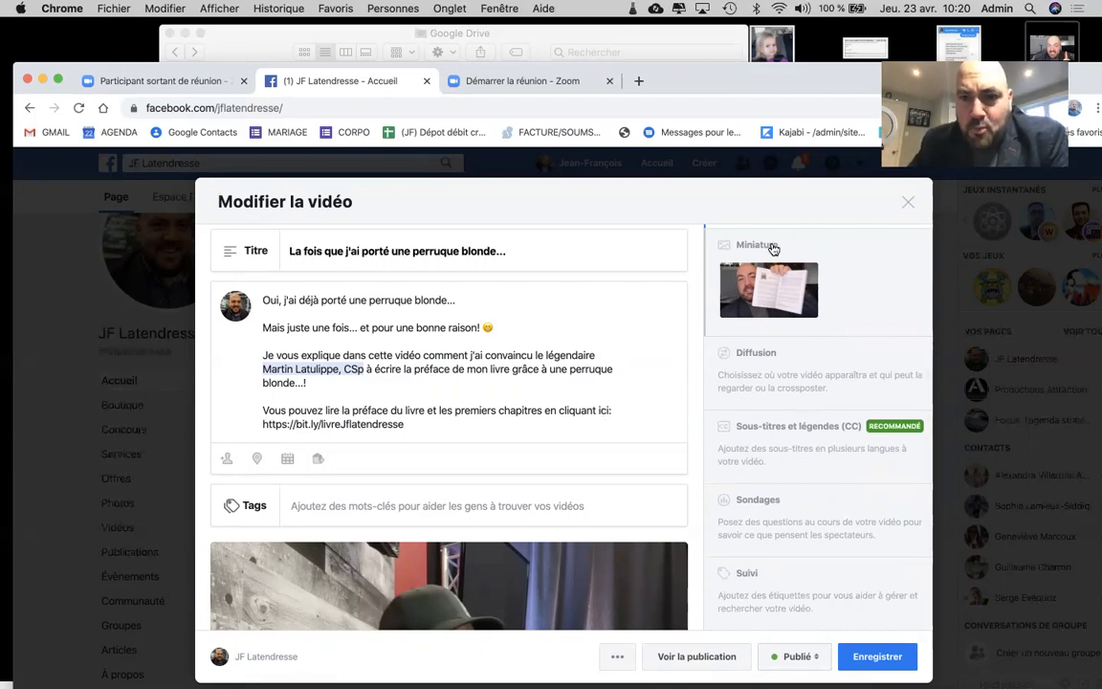
click(756, 250)
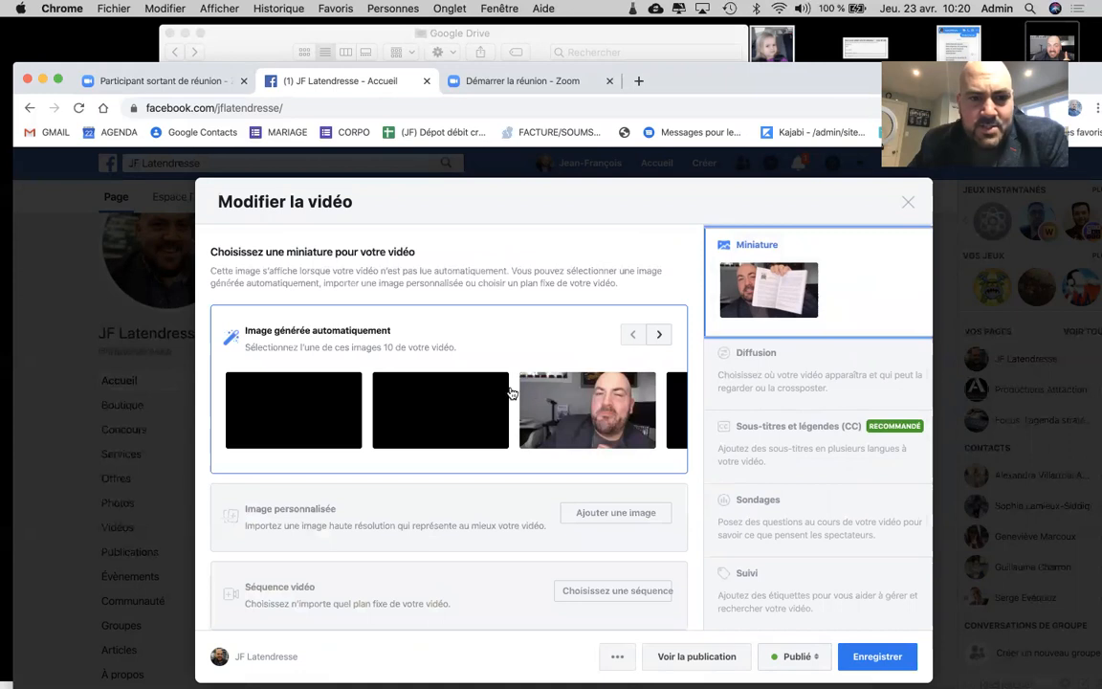
click(589, 425)
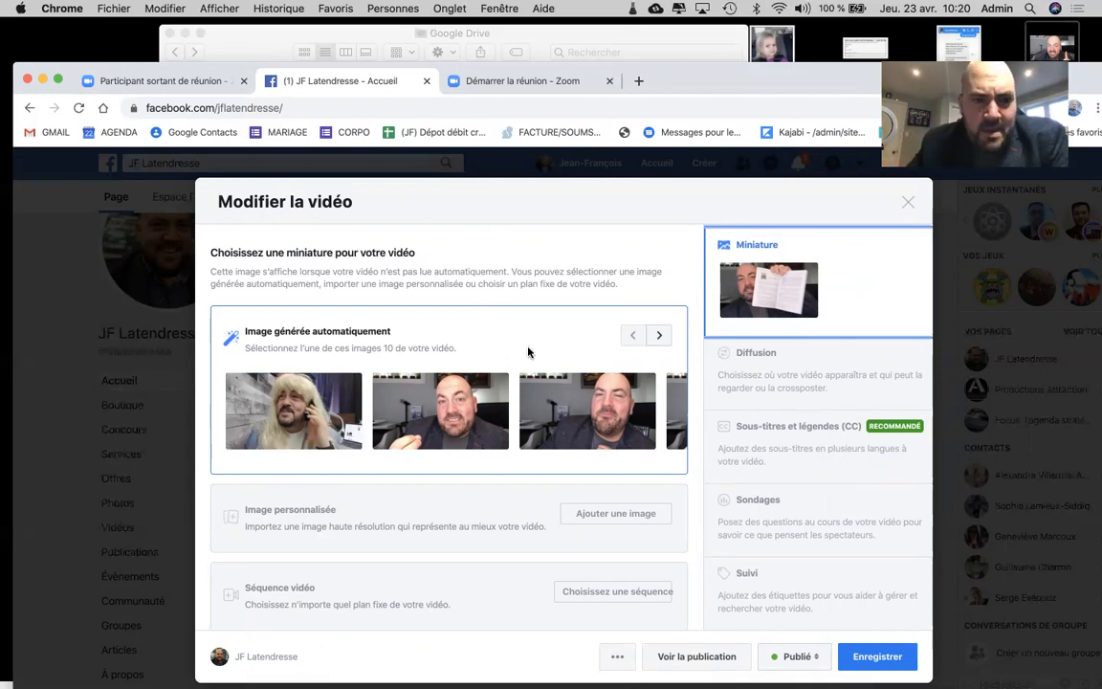
click(306, 405)
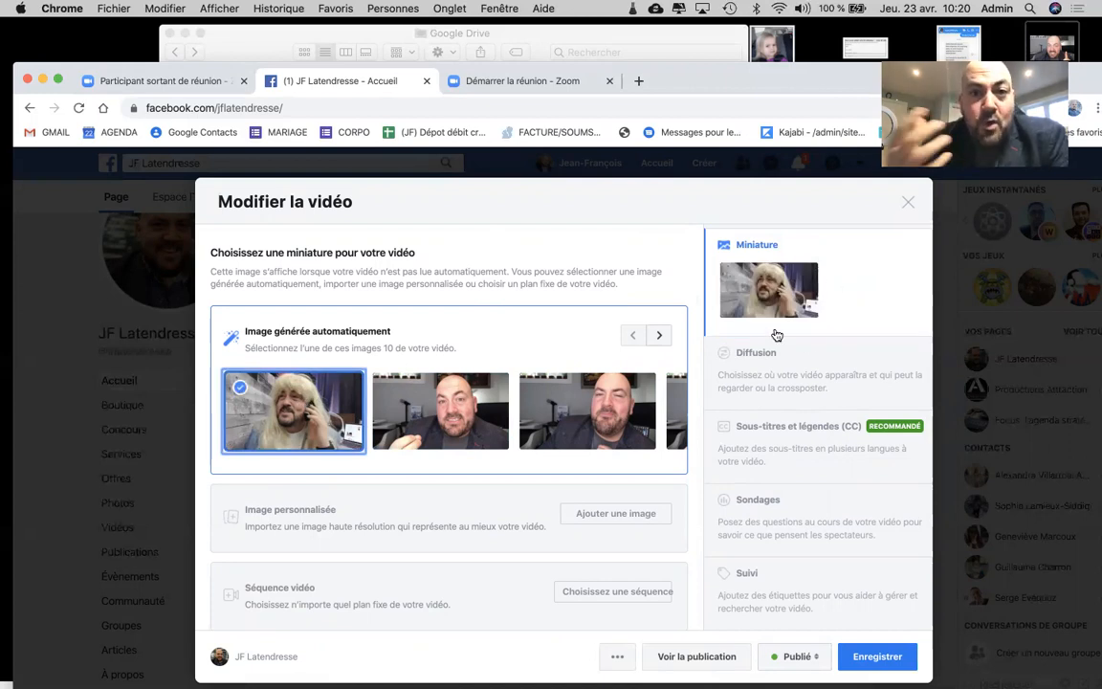
Look through the remaining automatically generated thumbnails and the custom image upload, leaving the file chooser without picking an image
click(658, 336)
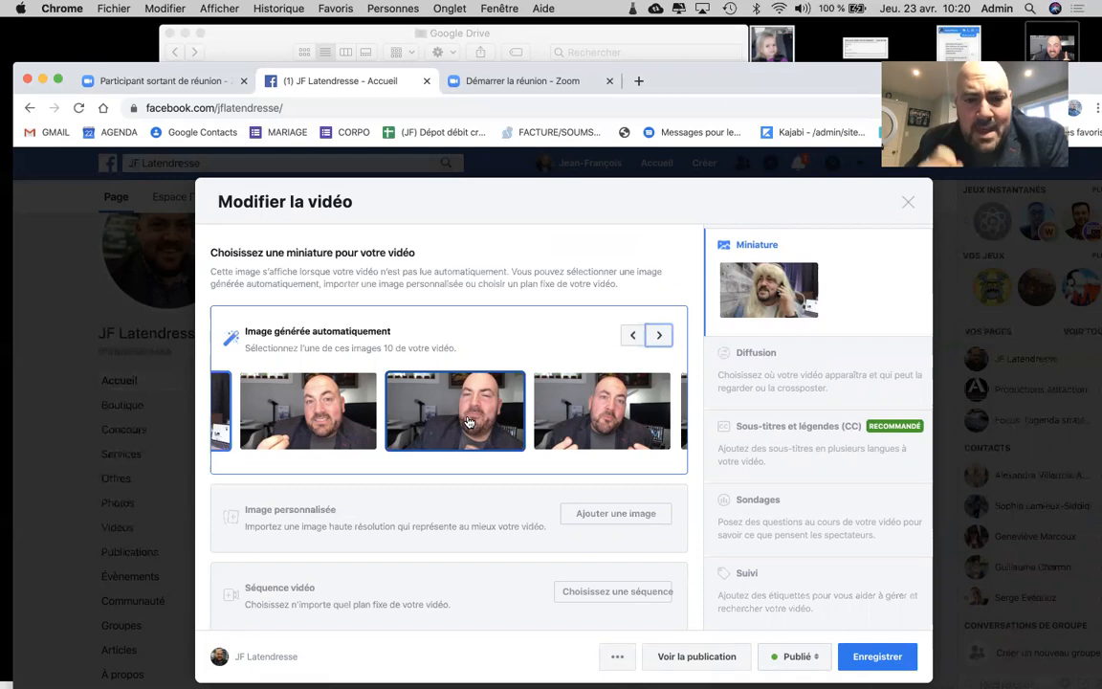
click(658, 336)
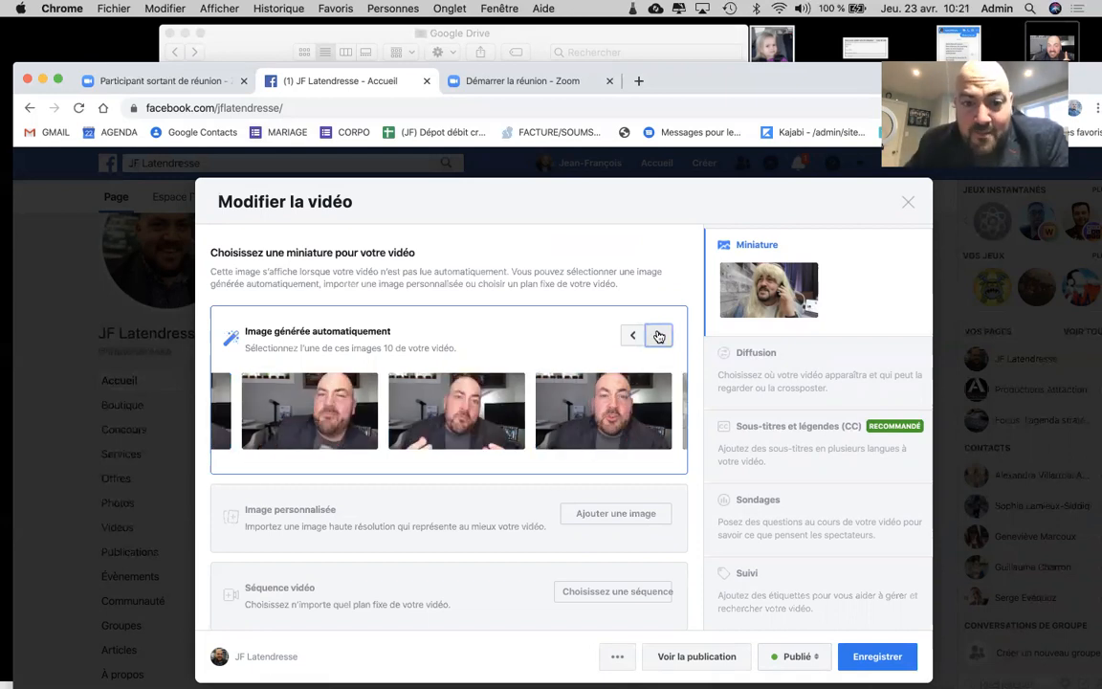
click(658, 336)
click(658, 336)
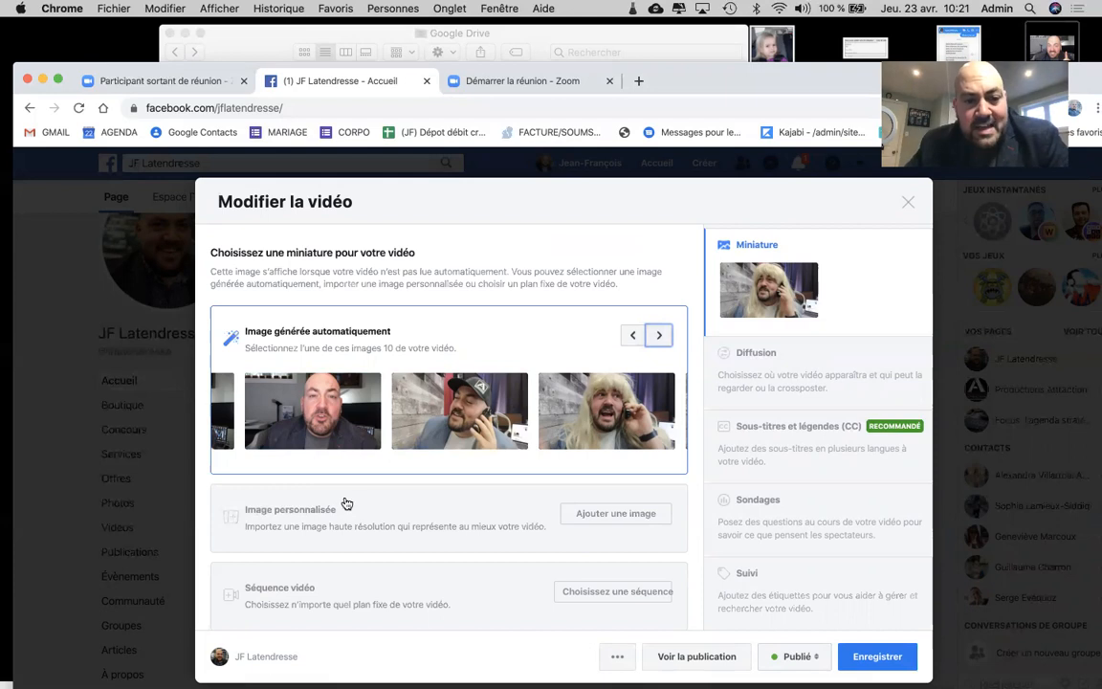
click(635, 517)
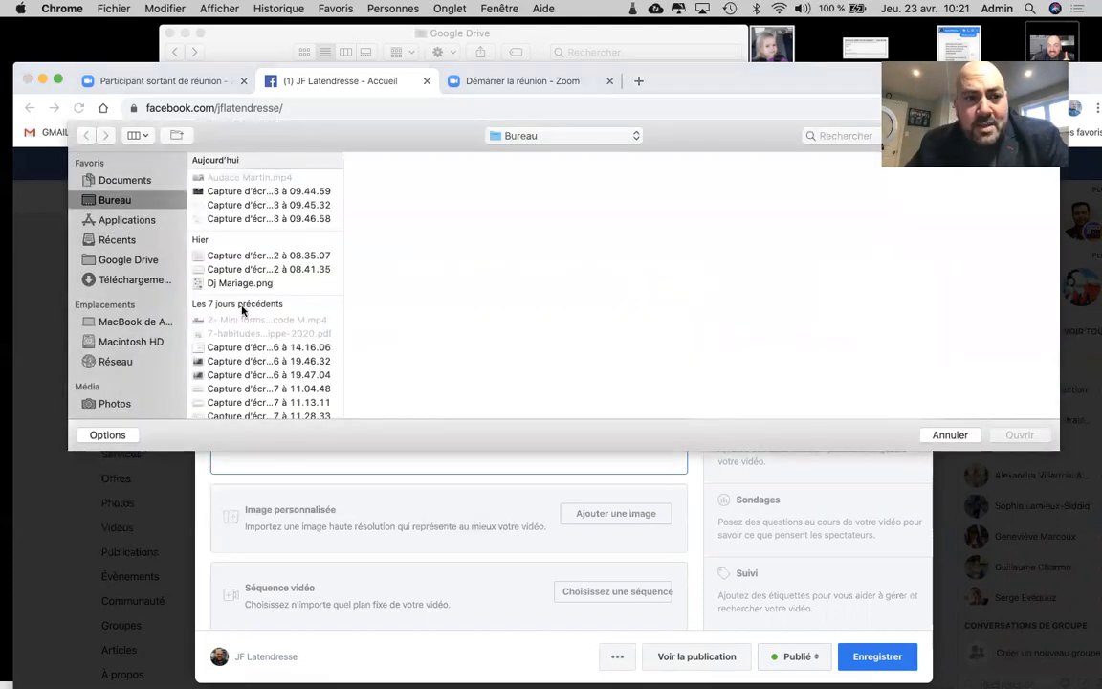
click(957, 438)
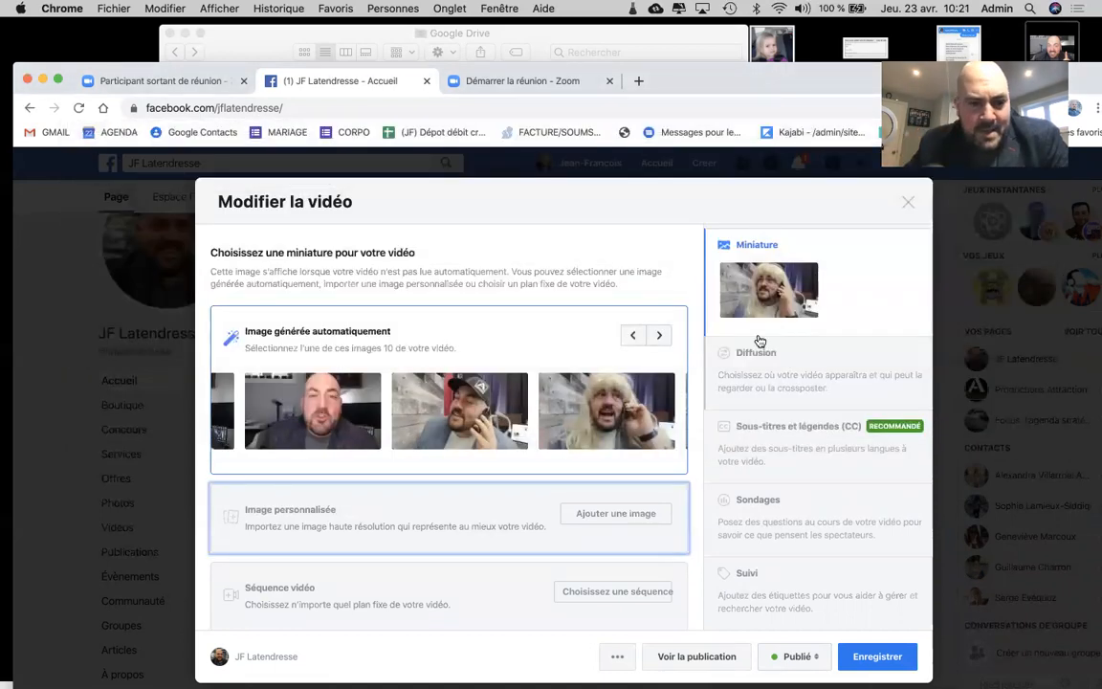
scroll(494, 574, down, 1)
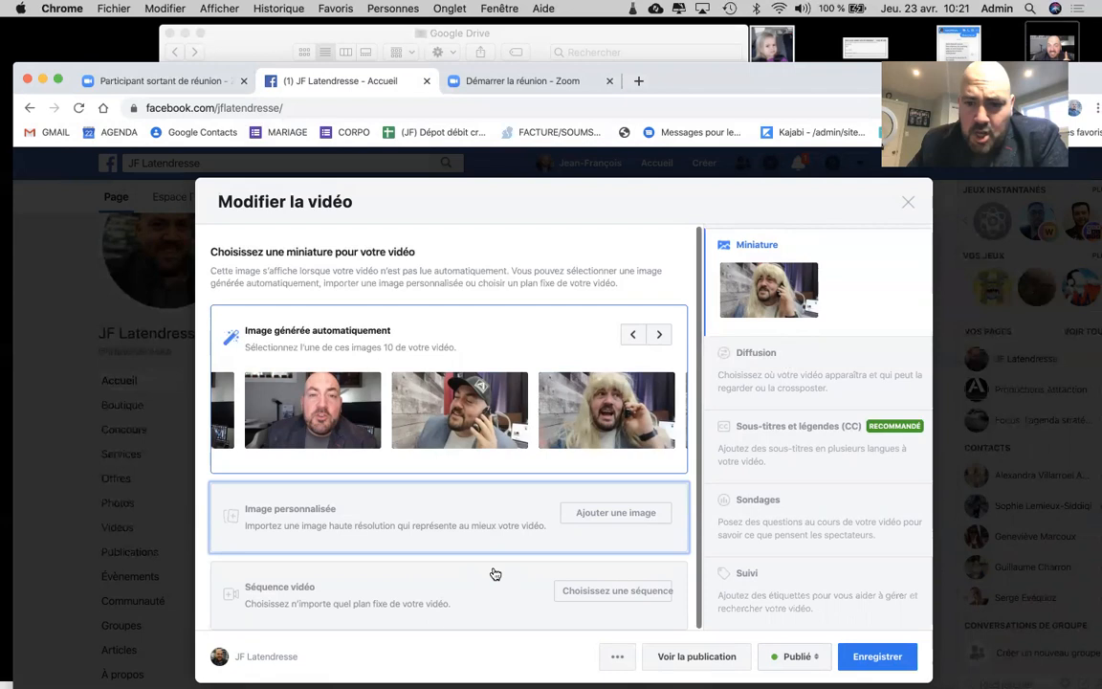
Enable automatic captions for future imports and generate captions automatically for this video
click(823, 446)
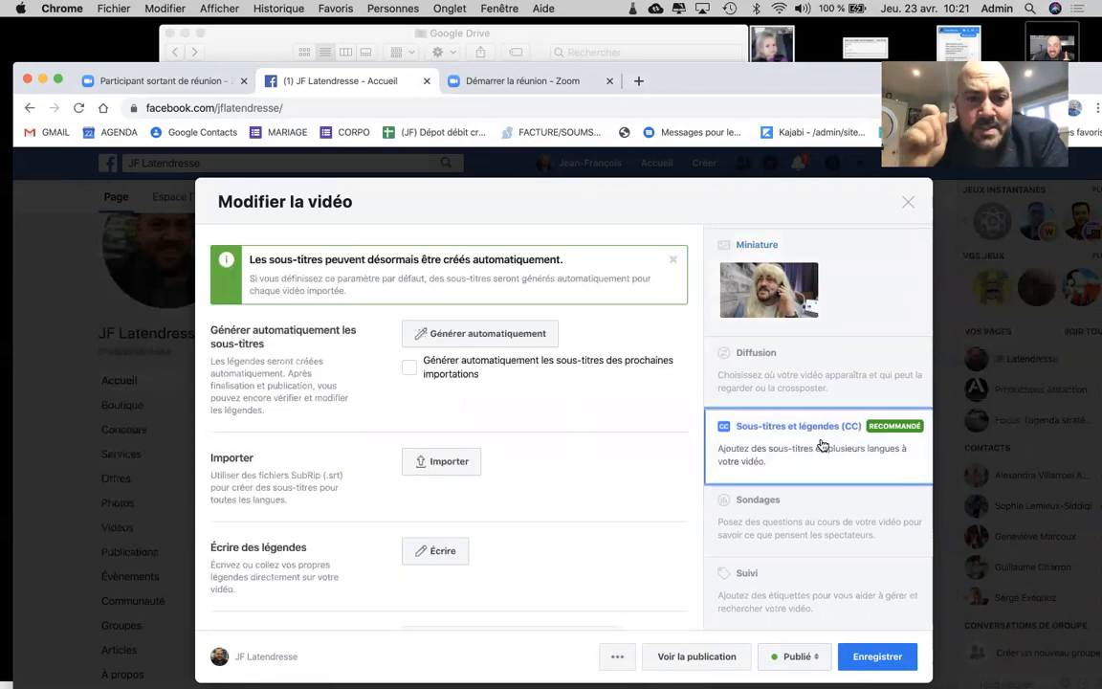
click(410, 370)
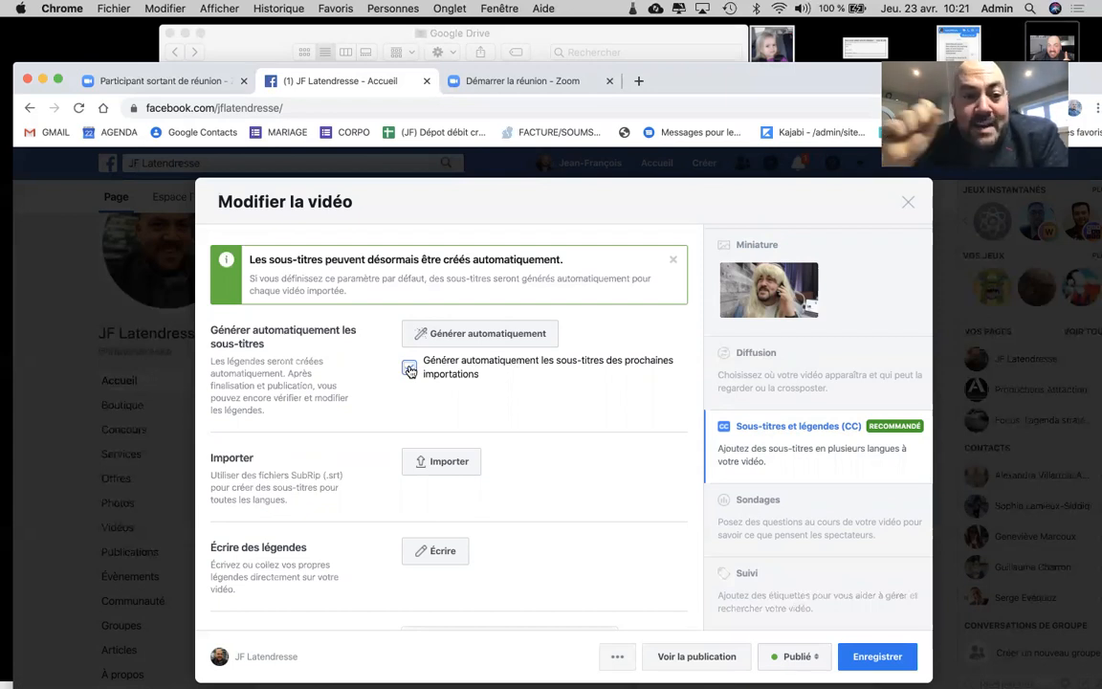
click(409, 369)
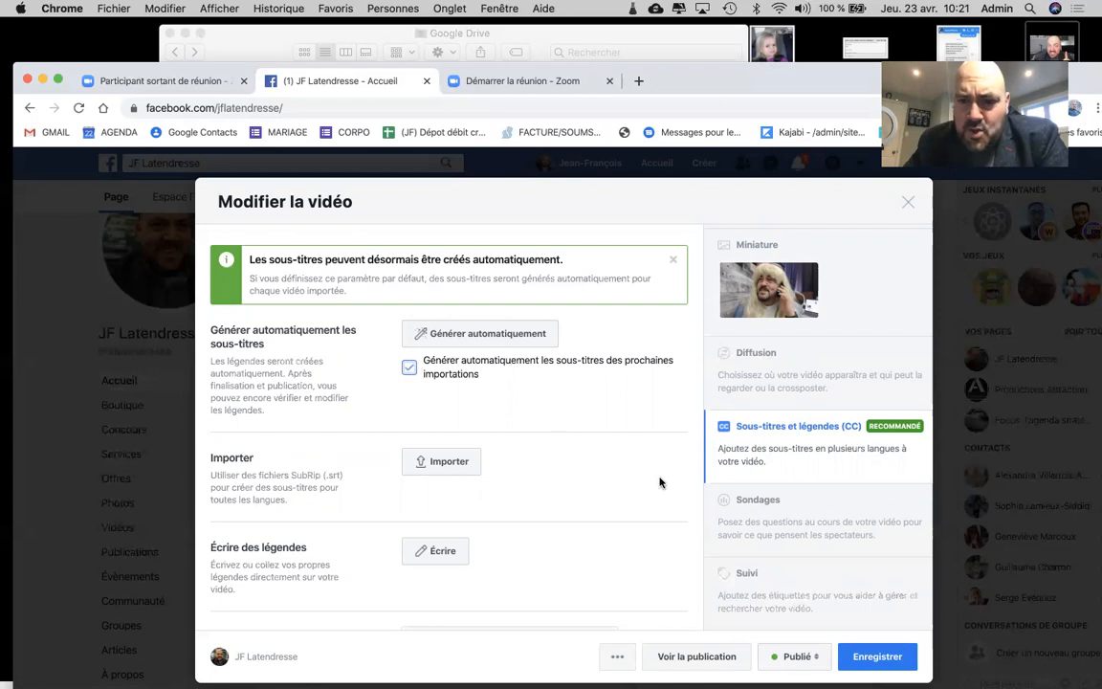
click(492, 337)
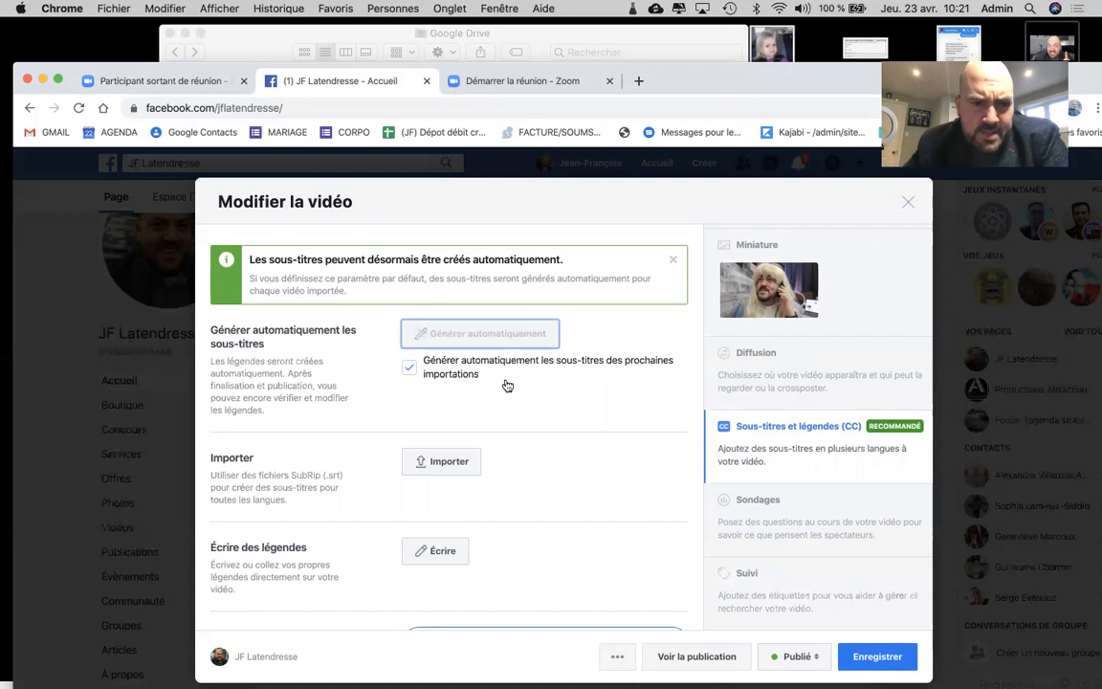
scroll(507, 384, down, 2)
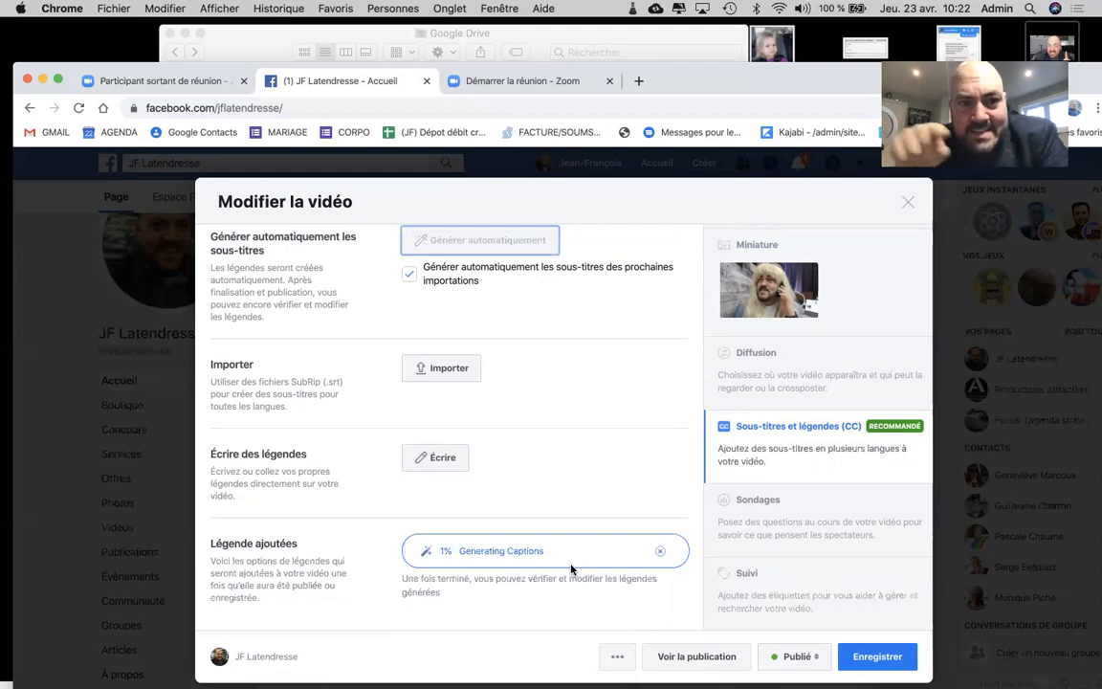
scroll(571, 569, up, 2)
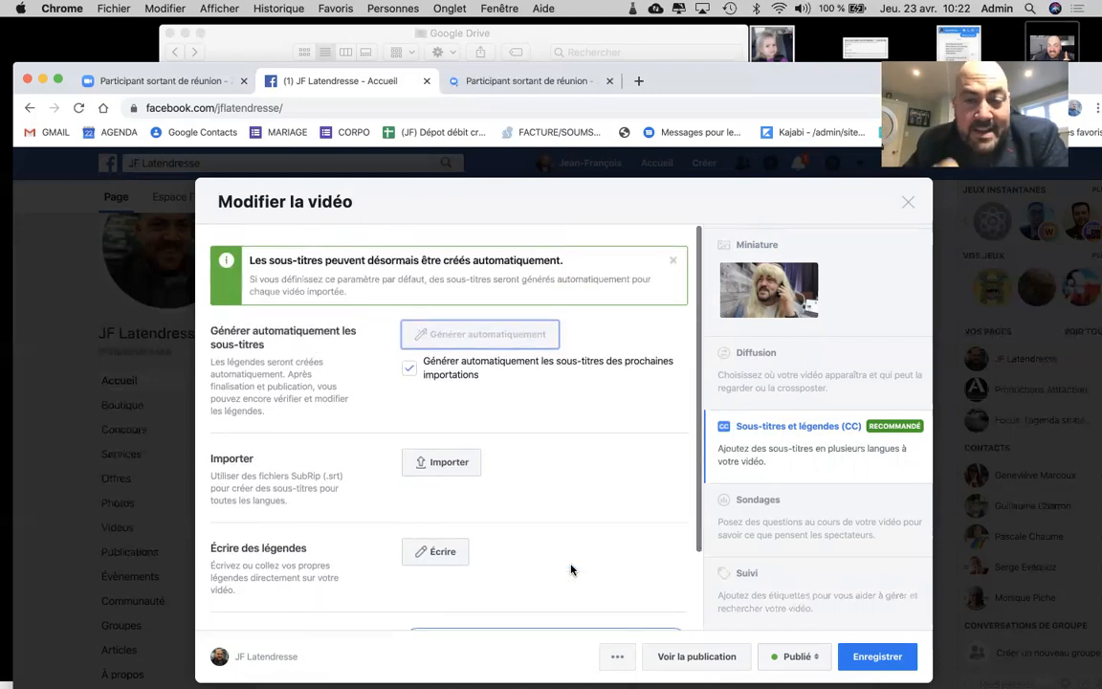
Open the automatically generated French captions for review and play the video to check their text and timing
scroll(571, 569, down, 2)
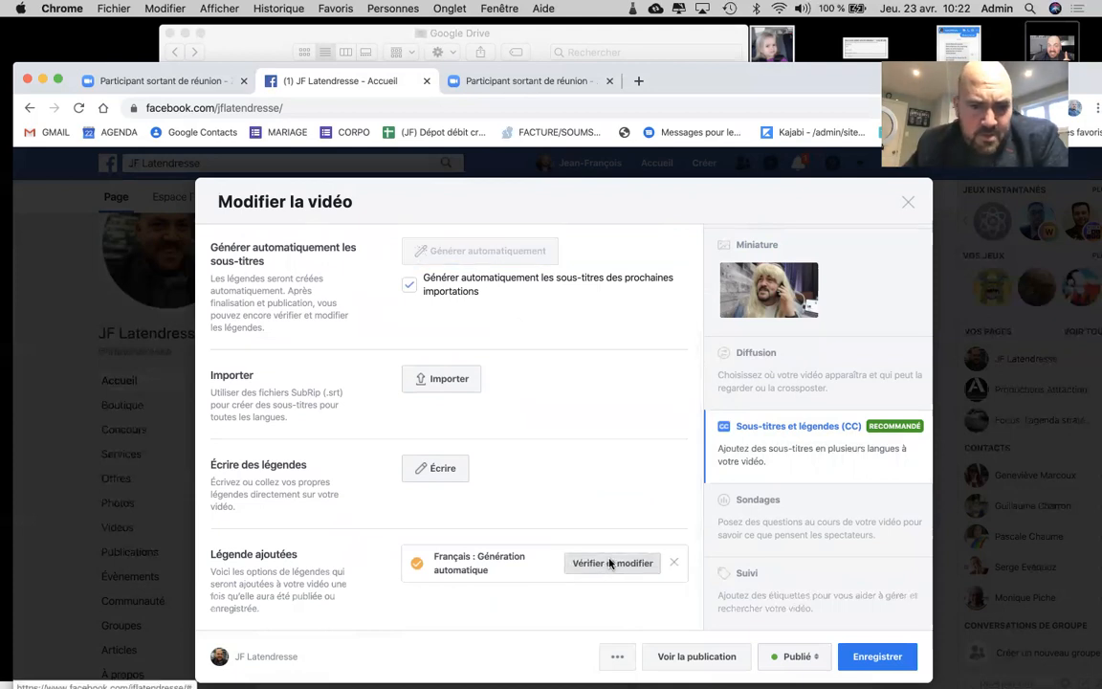
click(611, 563)
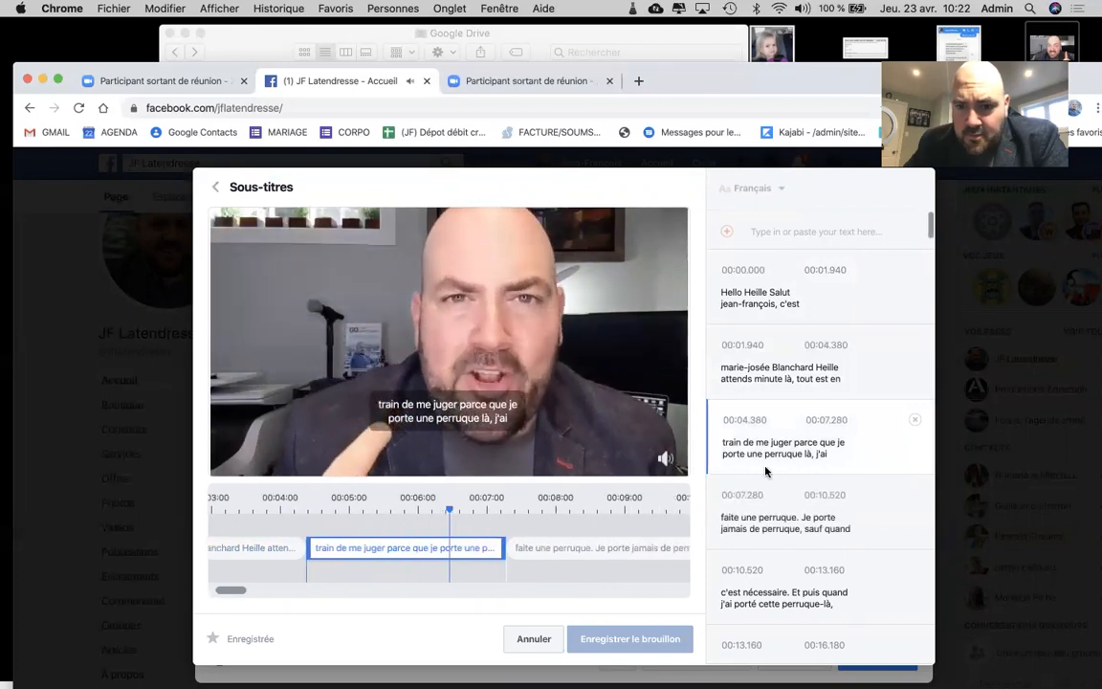
scroll(874, 528, down, 2)
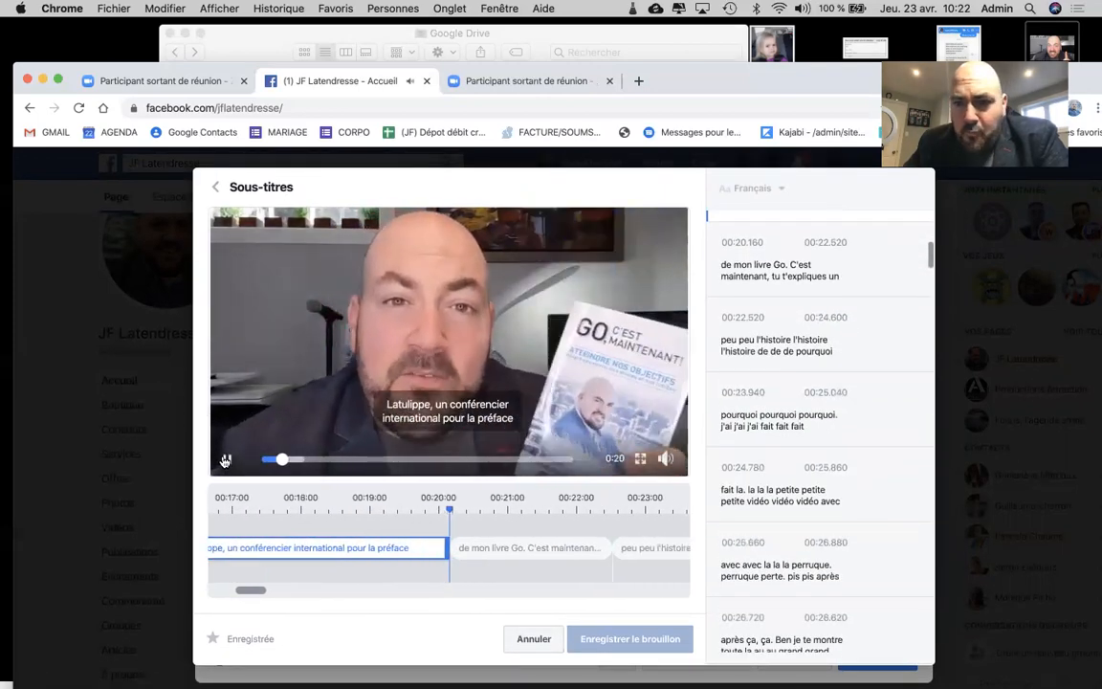
click(226, 460)
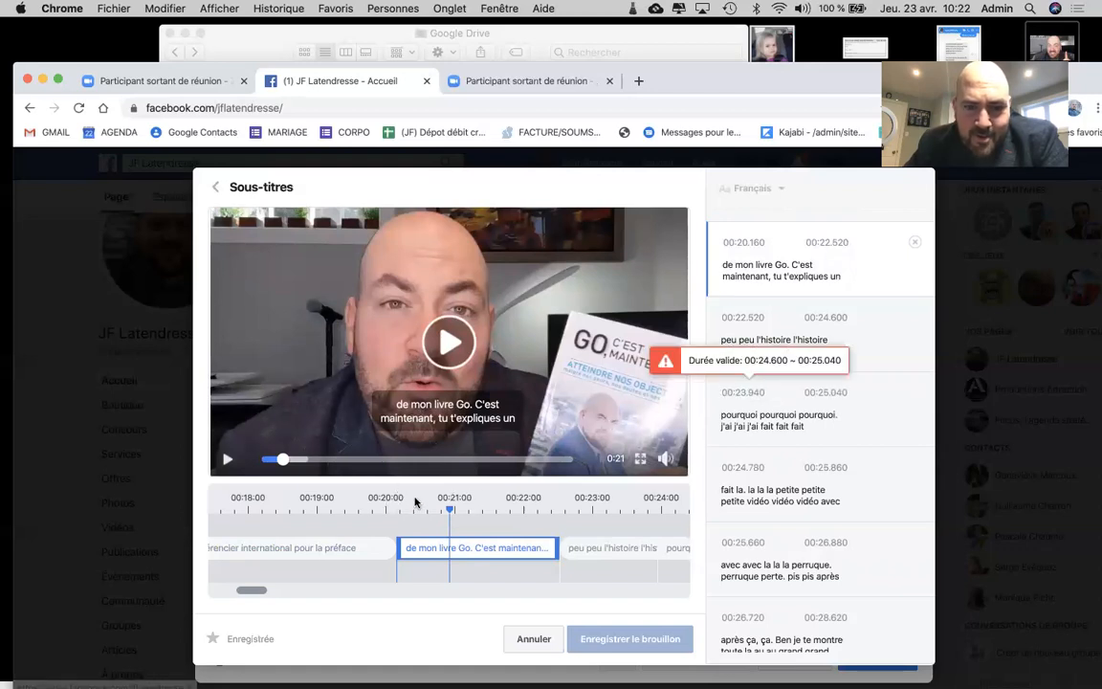
click(768, 421)
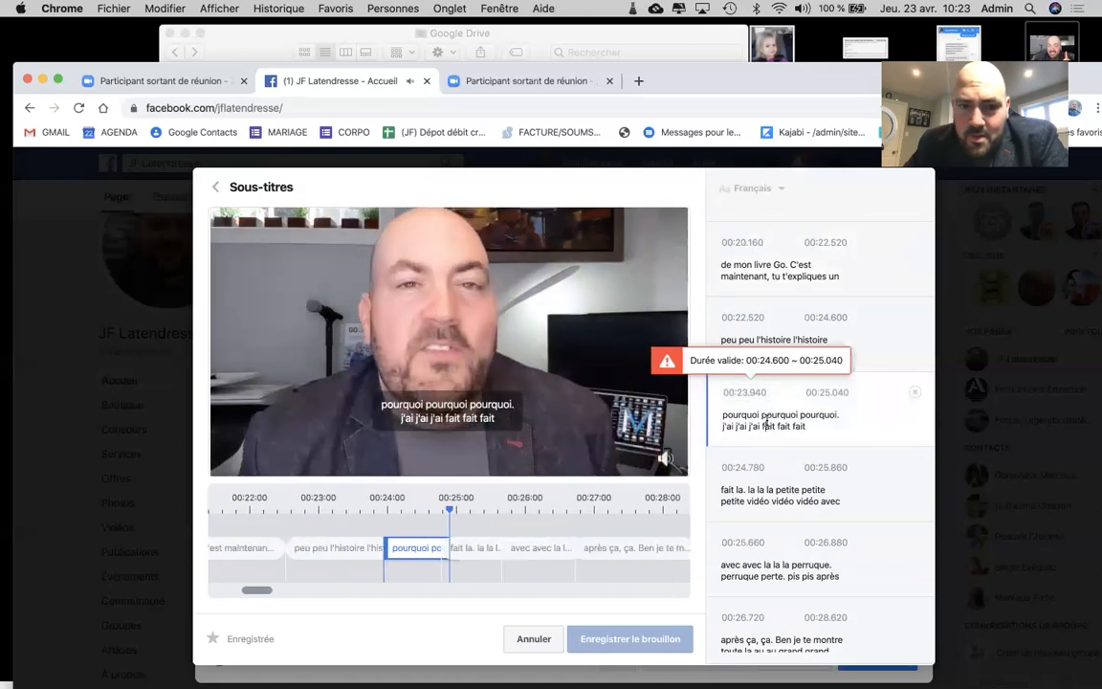
click(446, 344)
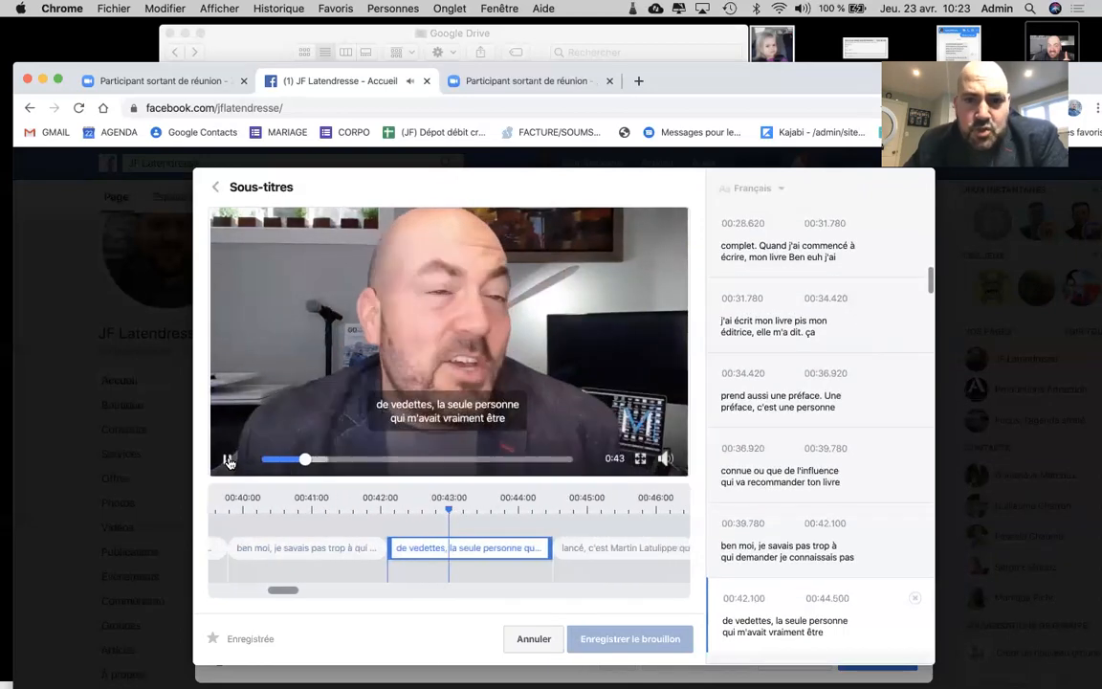
Stop the caption playback, leave the caption review, and save the changes made to the video
click(228, 461)
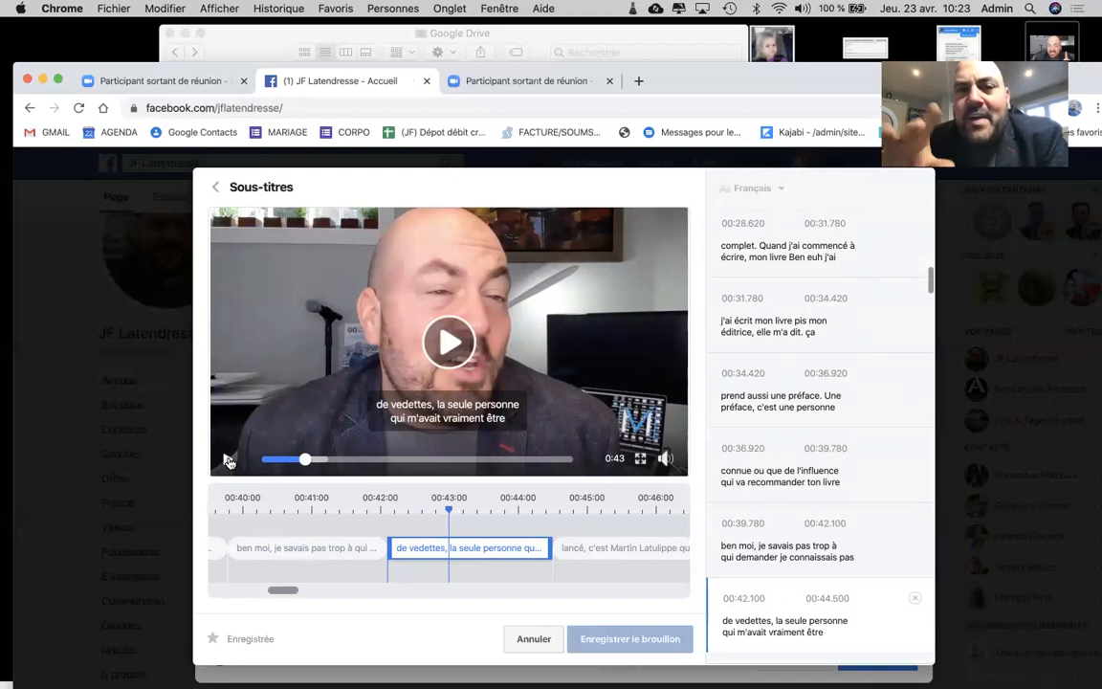
click(216, 189)
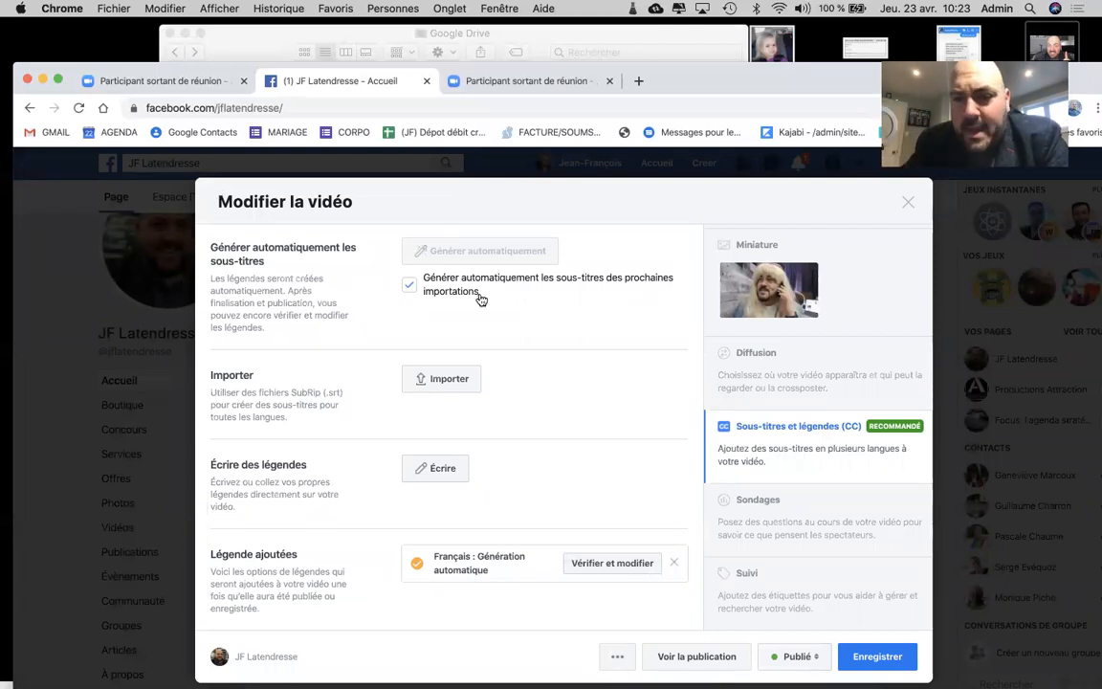
scroll(830, 482, down, 1)
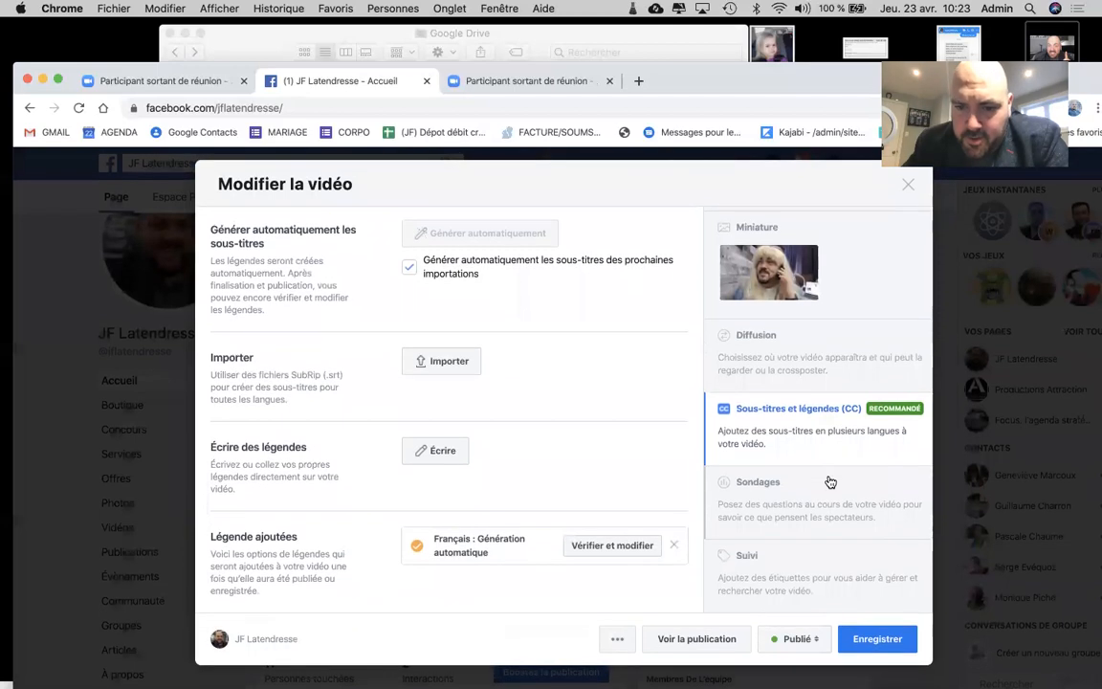
scroll(795, 529, up, 2)
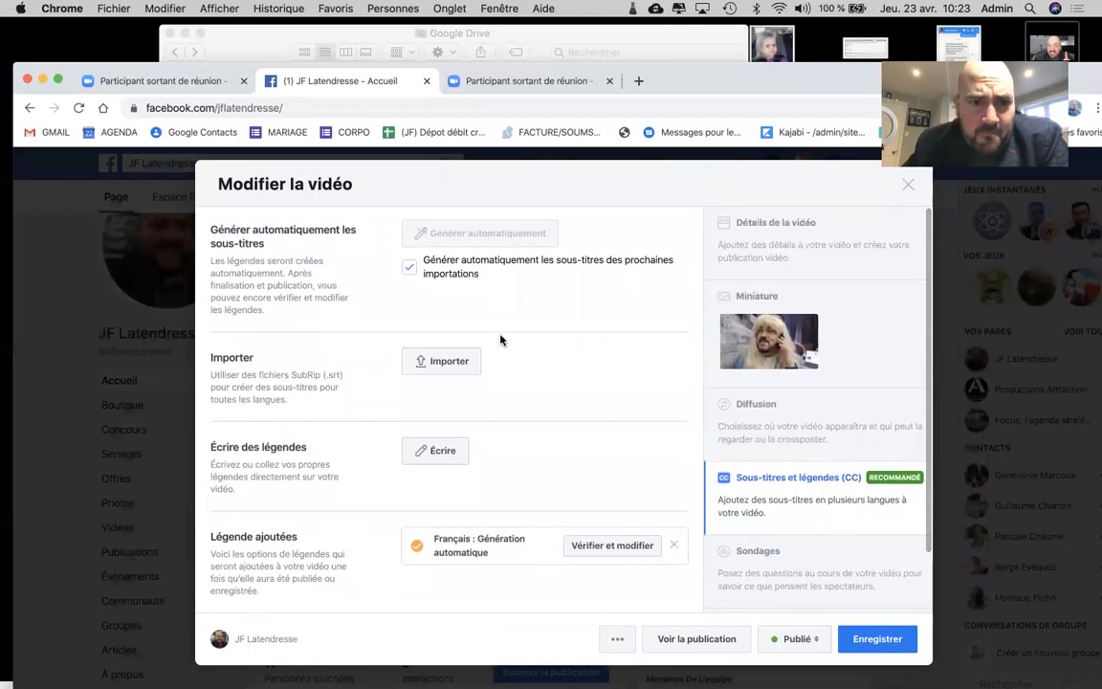
scroll(499, 342, up, 3)
scroll(500, 361, down, 2)
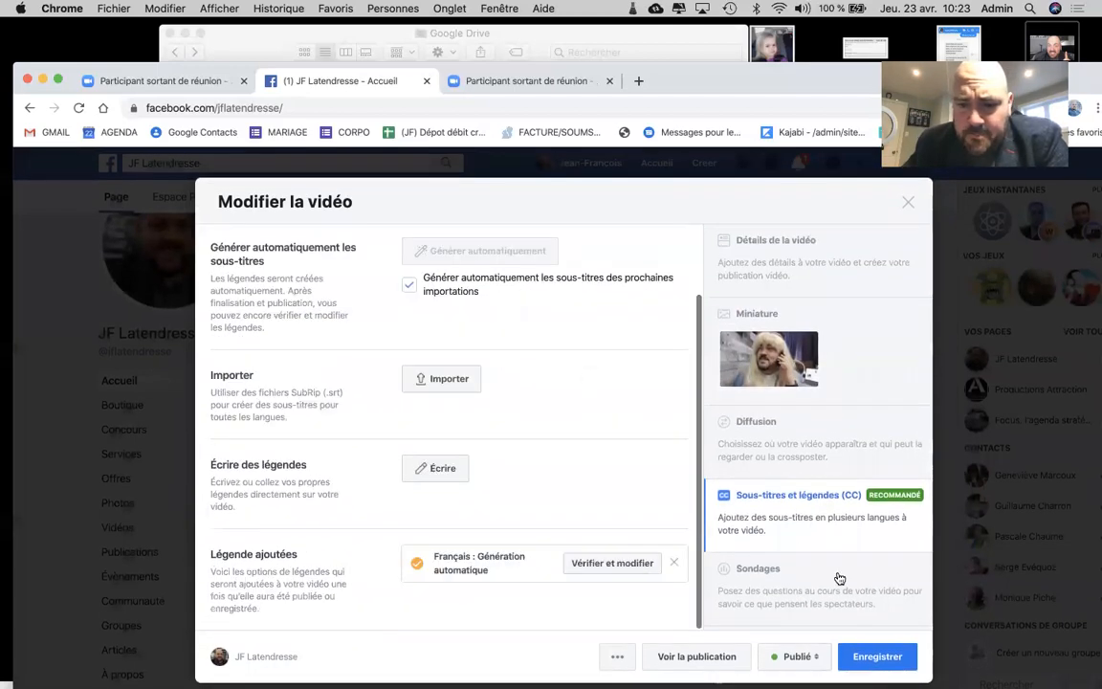
click(888, 656)
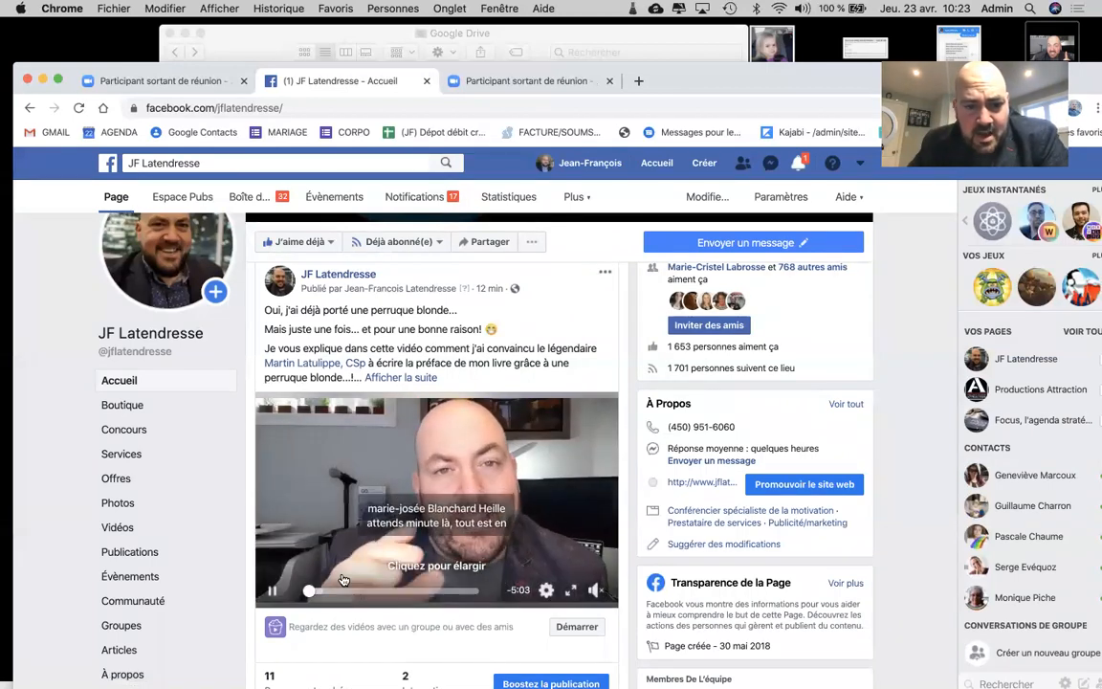
Pause the video in the published post and open the boost settings for that post
click(272, 592)
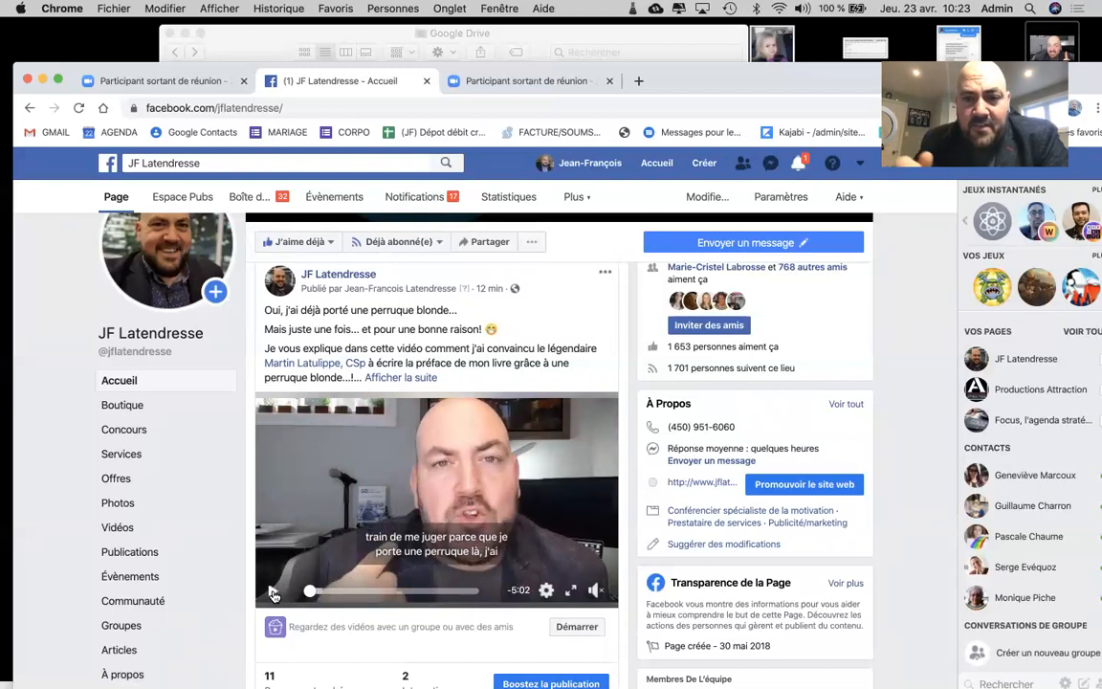
scroll(273, 593, down, 3)
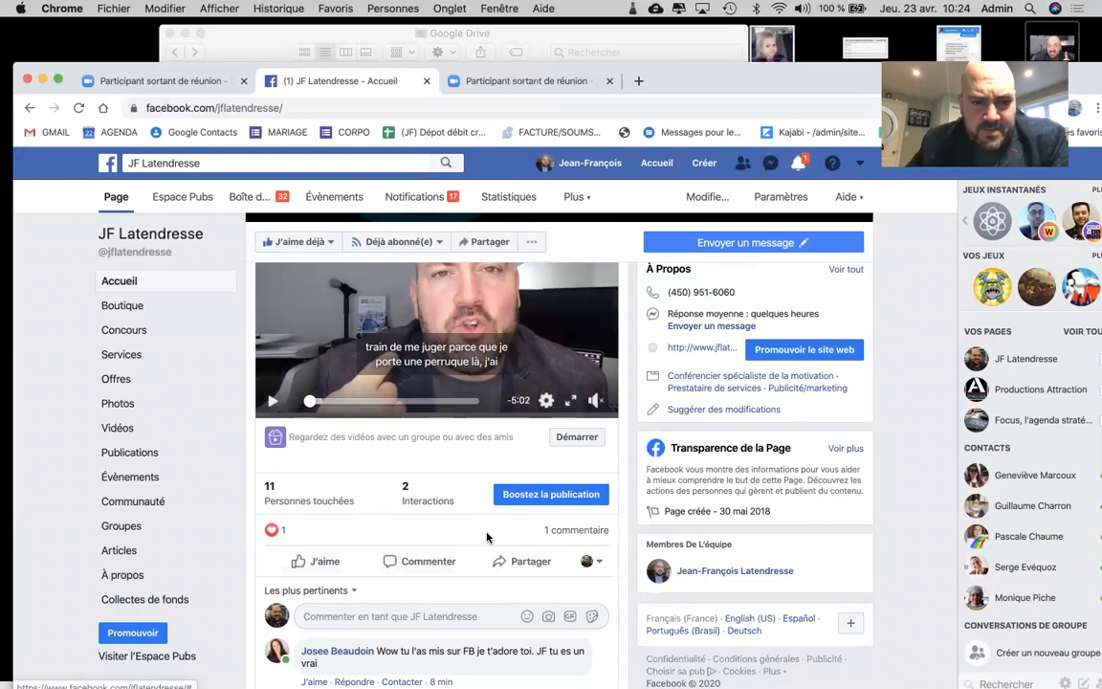
click(551, 496)
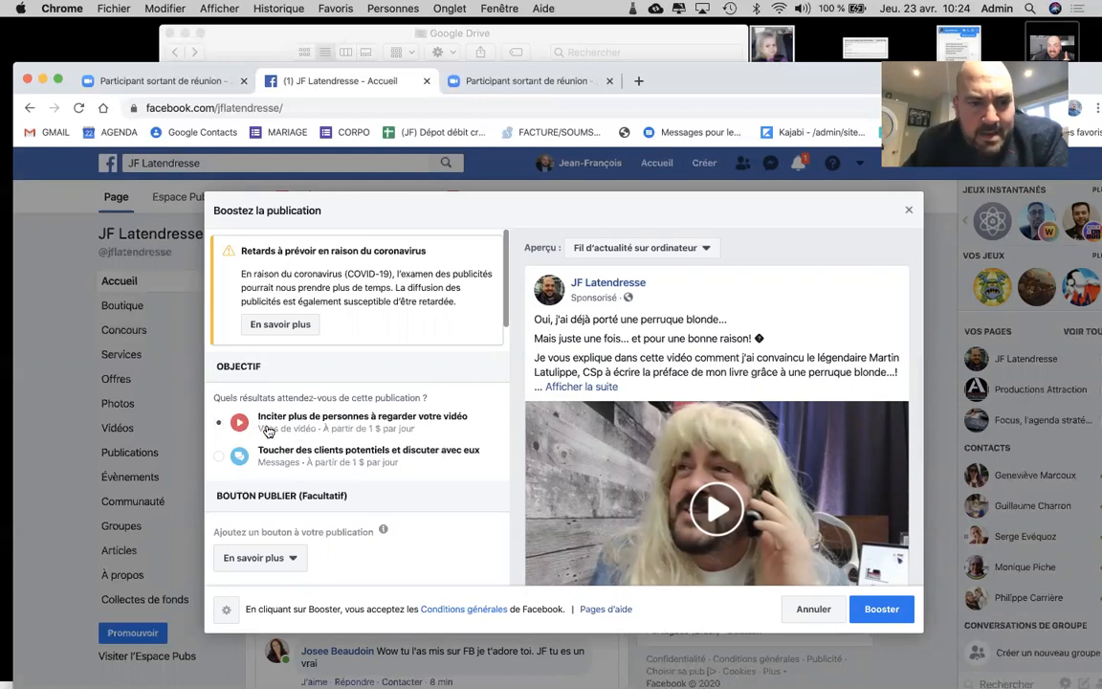
Review the boost options and the ad preview, keeping En savoir plus as the post's button
scroll(269, 432, down, 5)
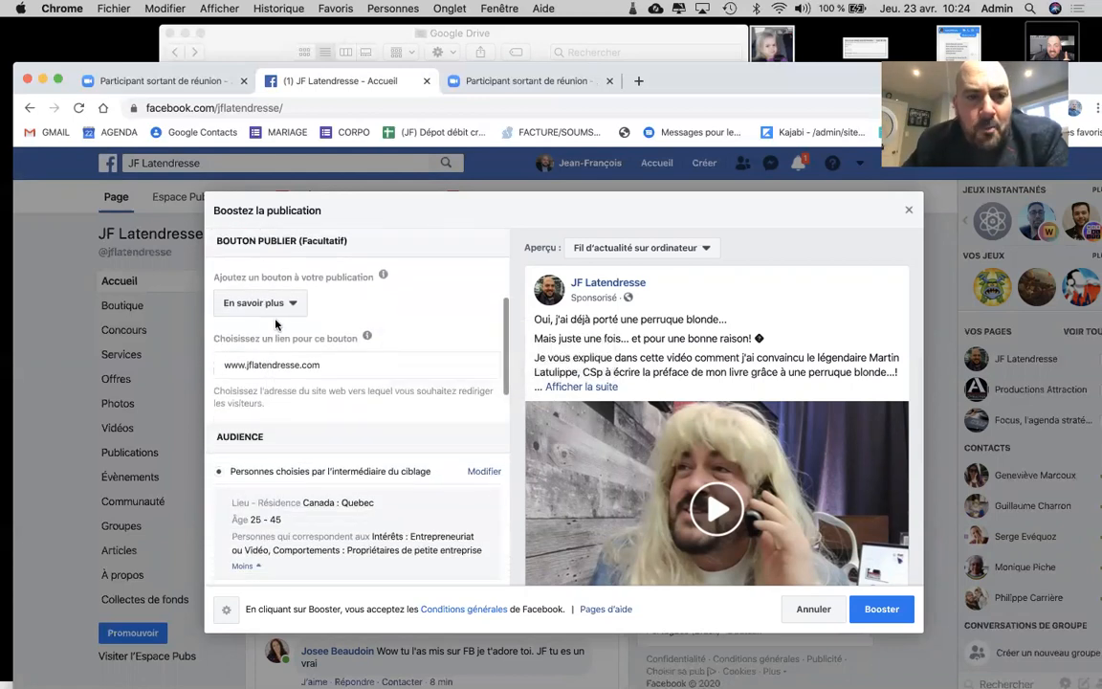
scroll(605, 330, down, 4)
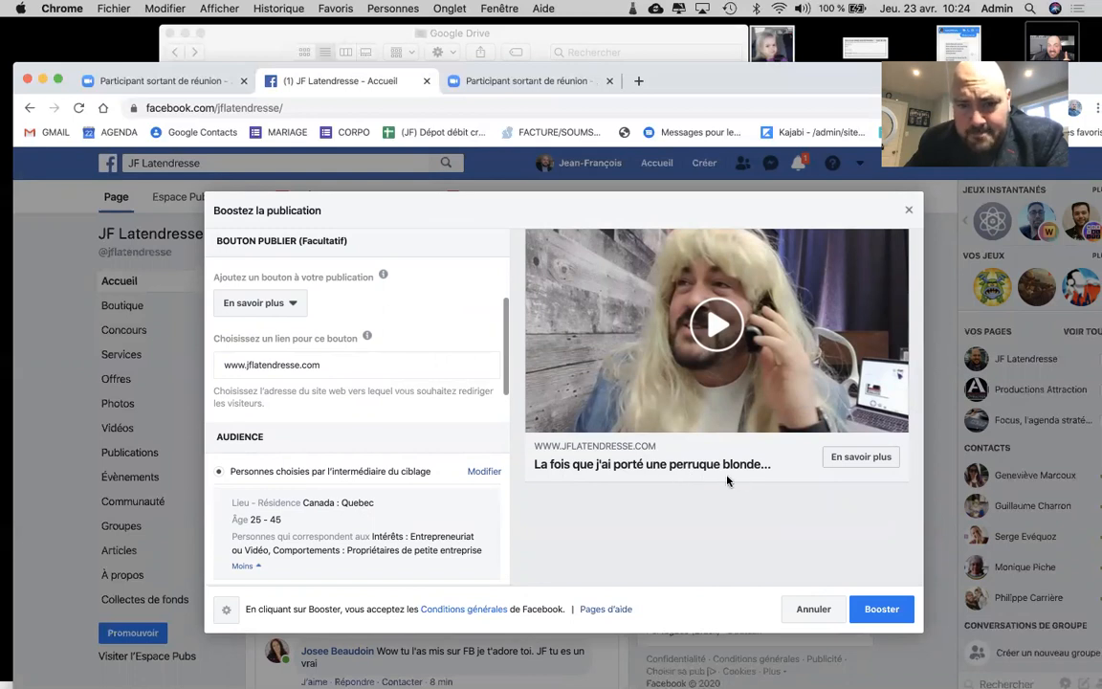
scroll(727, 474, up, 2)
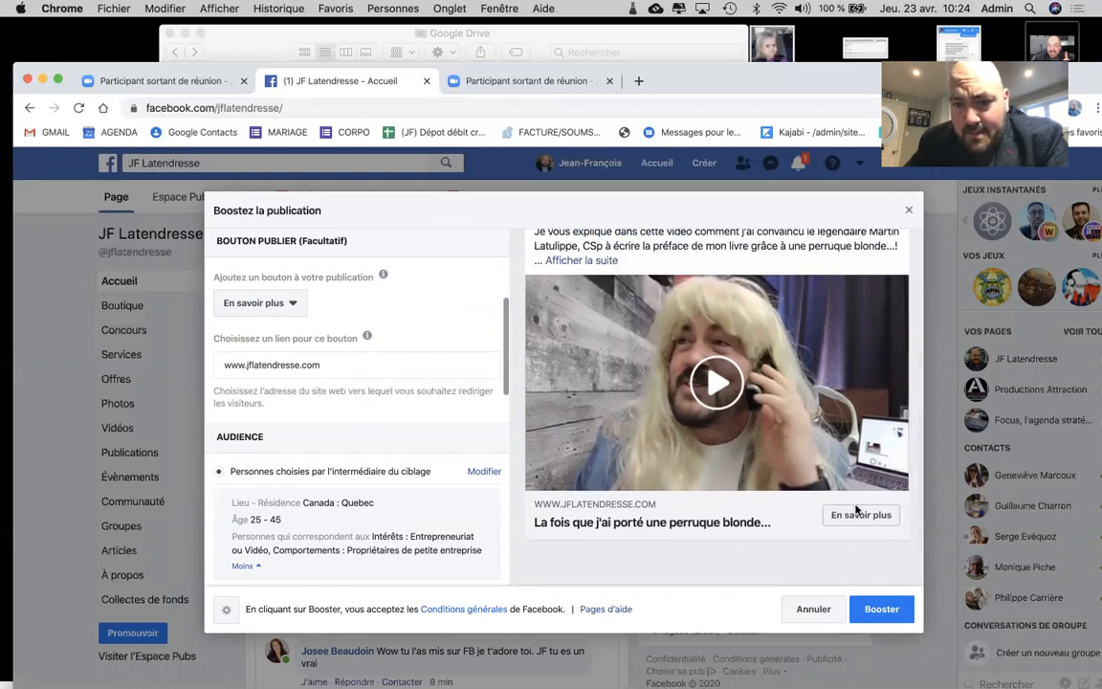
scroll(287, 316, up, 3)
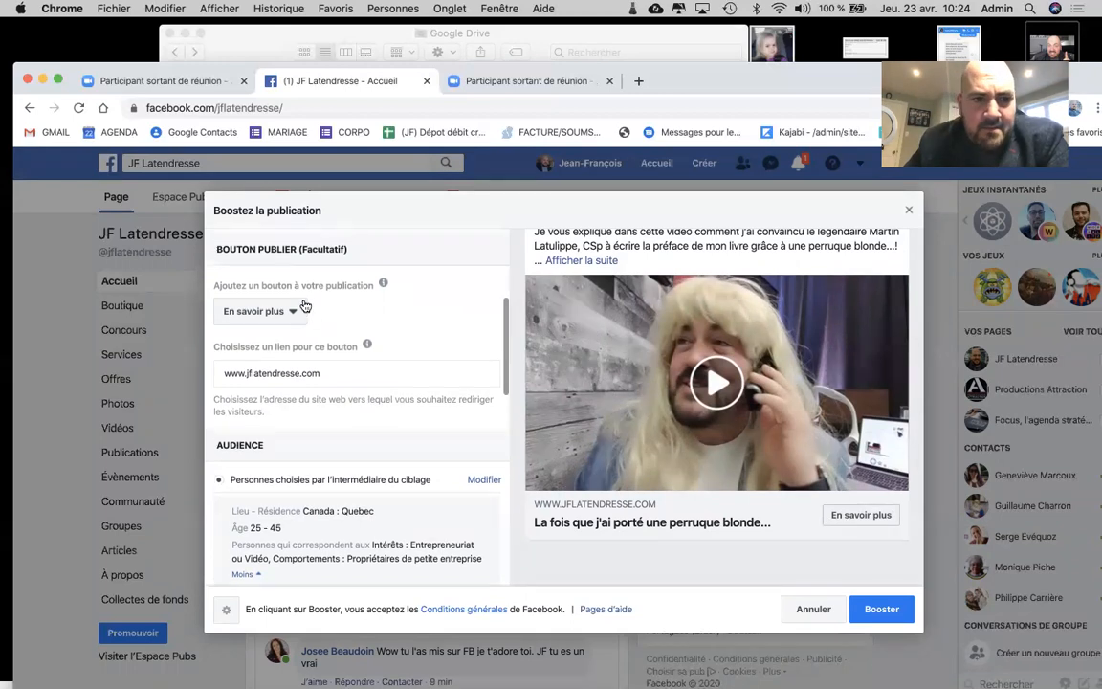
click(292, 373)
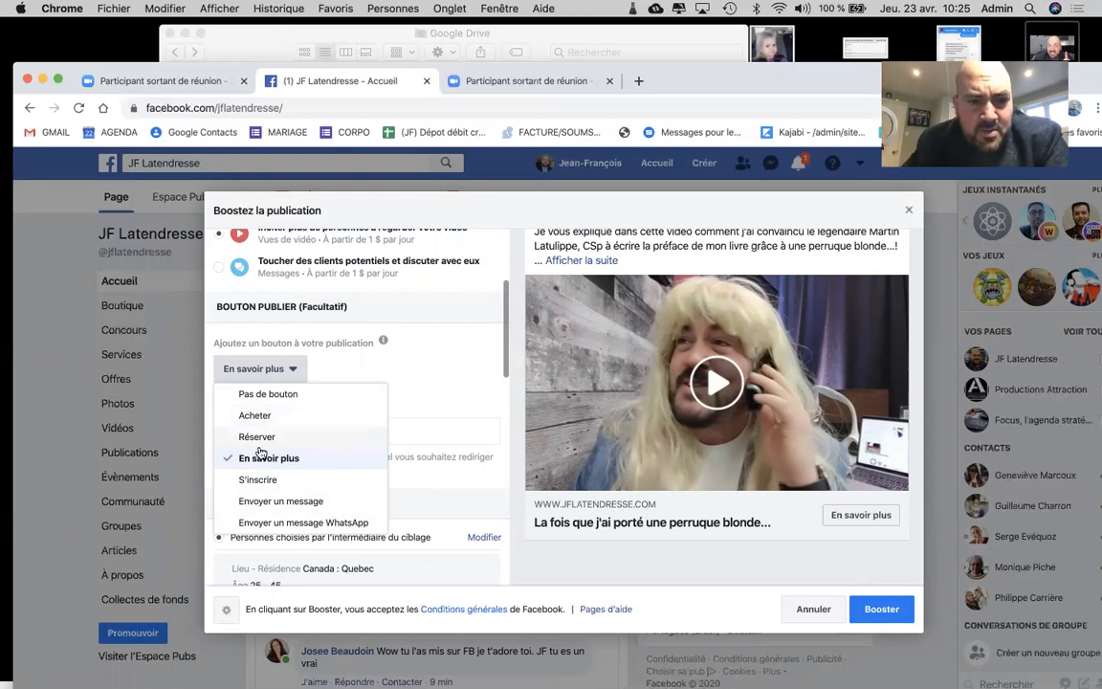
click(258, 457)
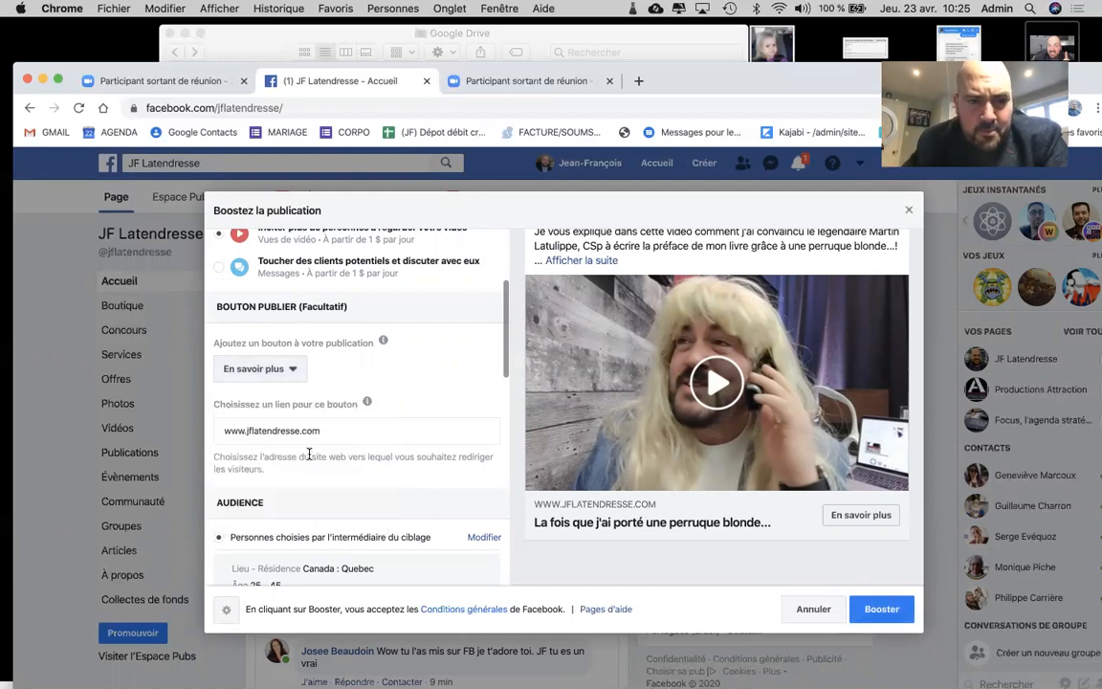
scroll(308, 453, down, 2)
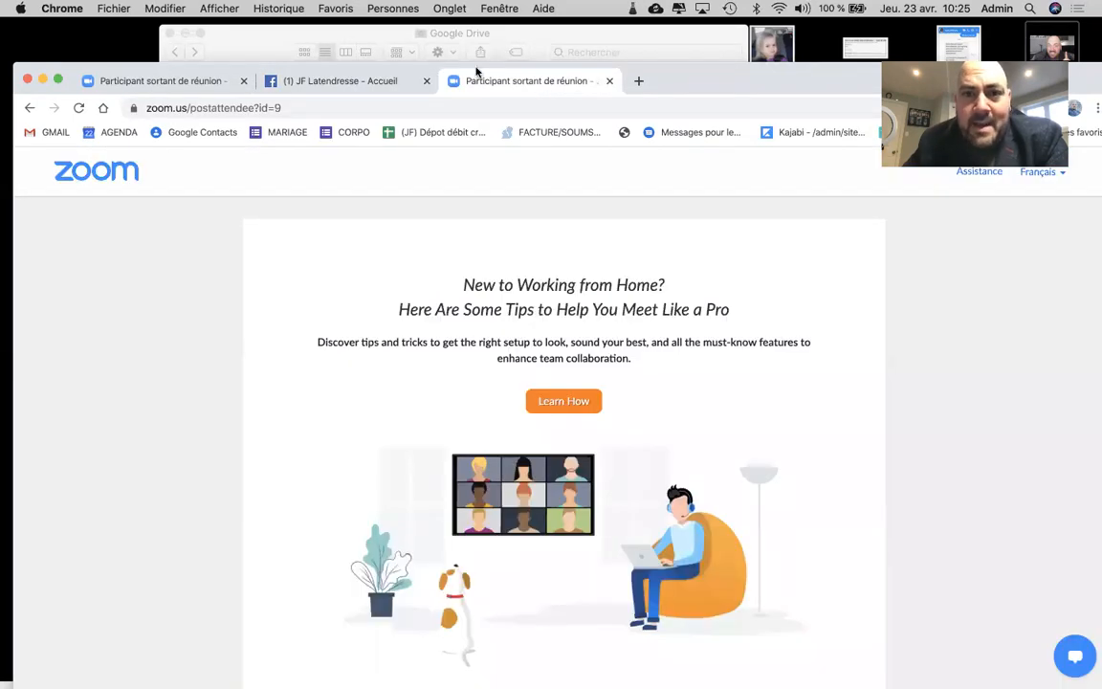
Search Google for "blitly" in the Zoom tab and open the Bitly link management site
click(526, 108)
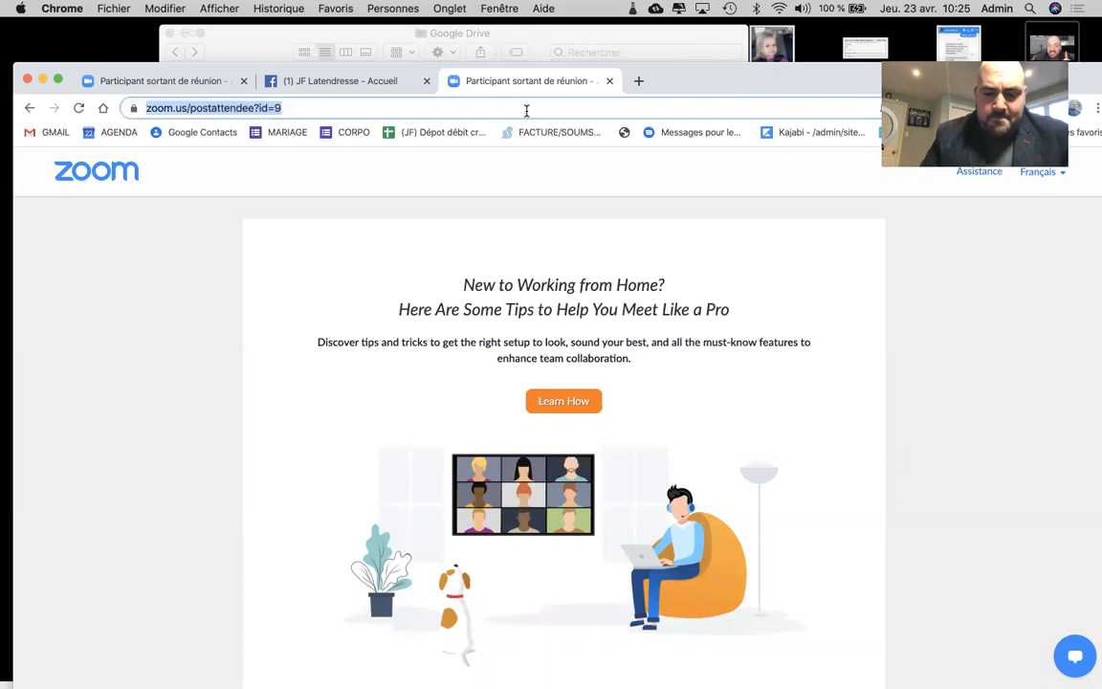
text(blitly)
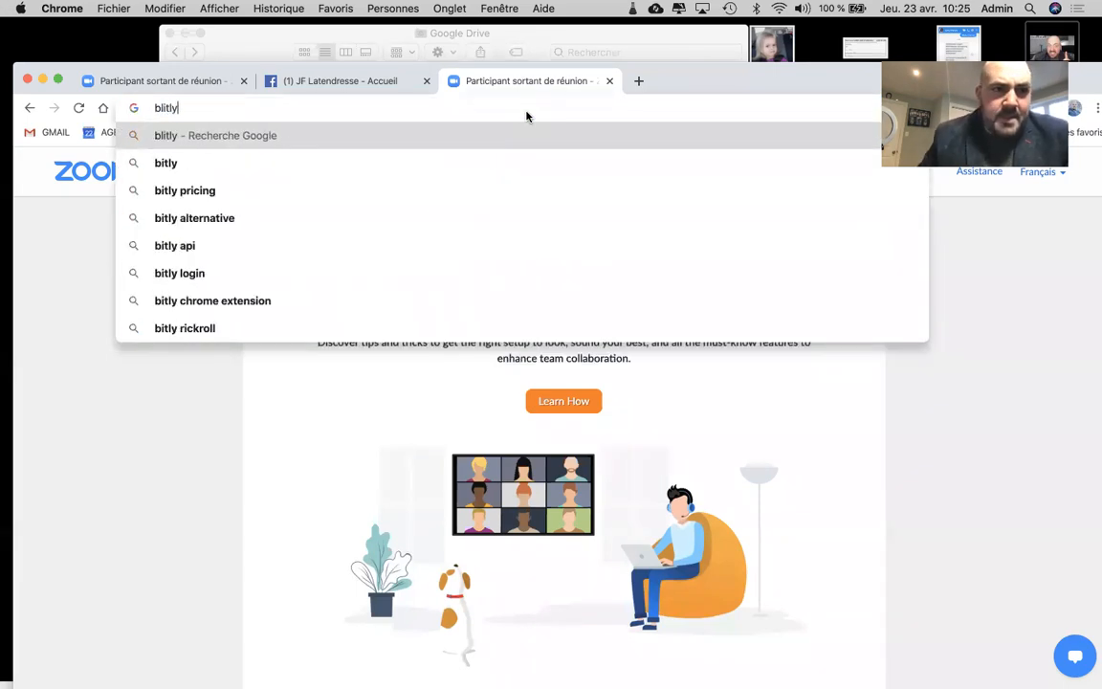
key(Return)
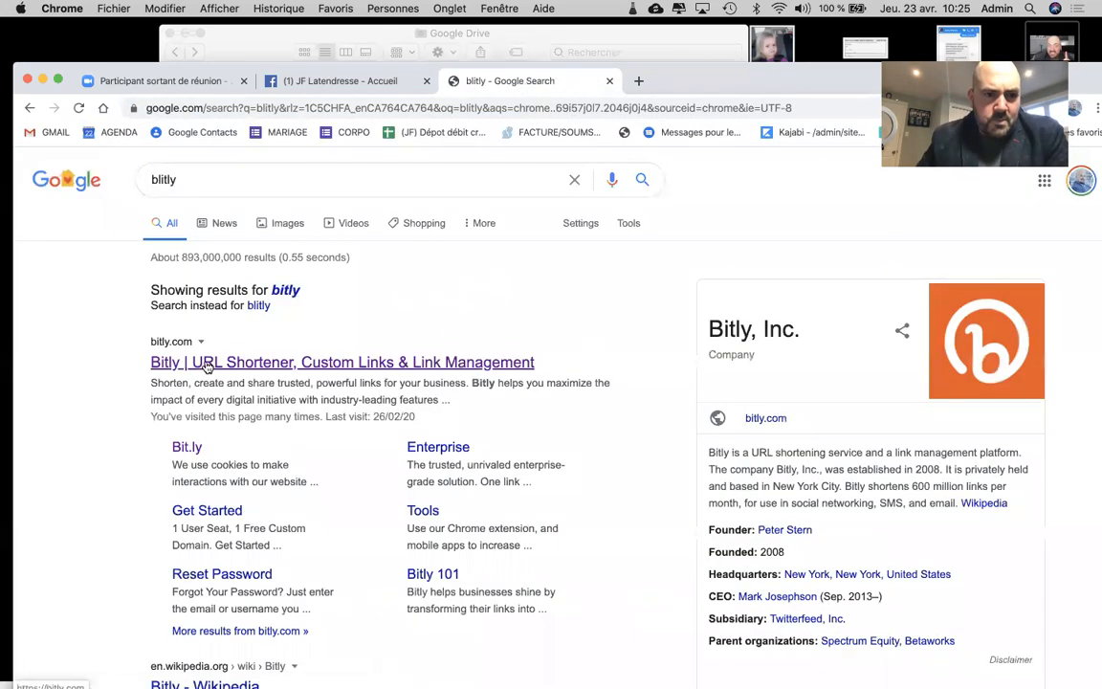
click(207, 365)
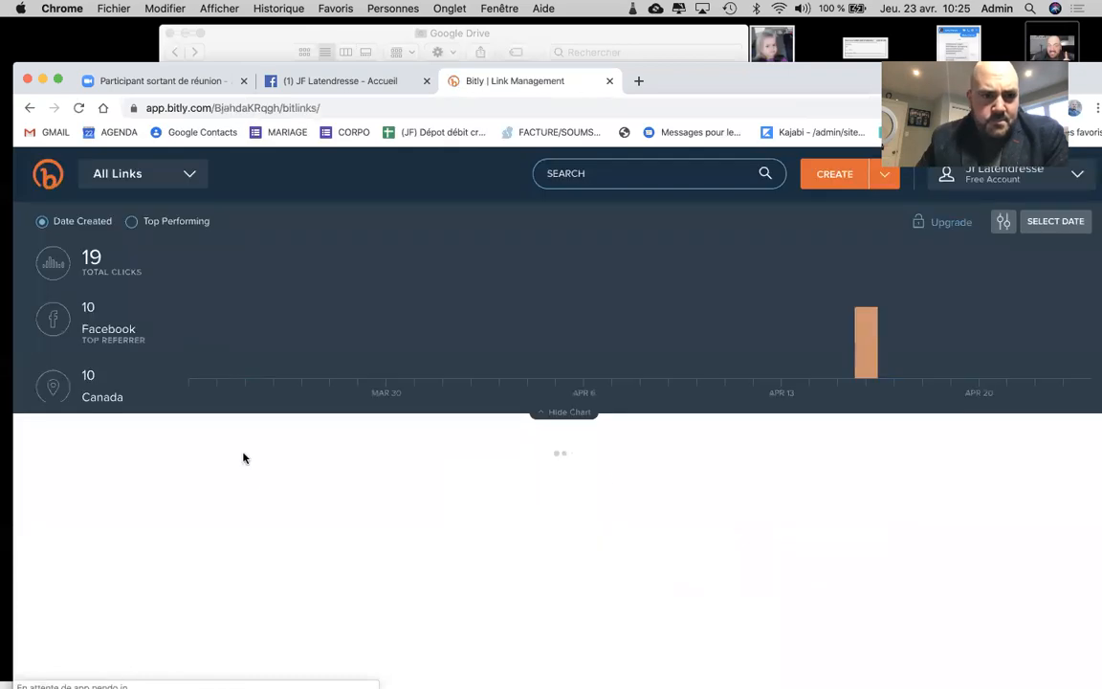
Find the livregocestmaintenant link among the saved Bitly links and copy its short address
scroll(263, 492, down, 3)
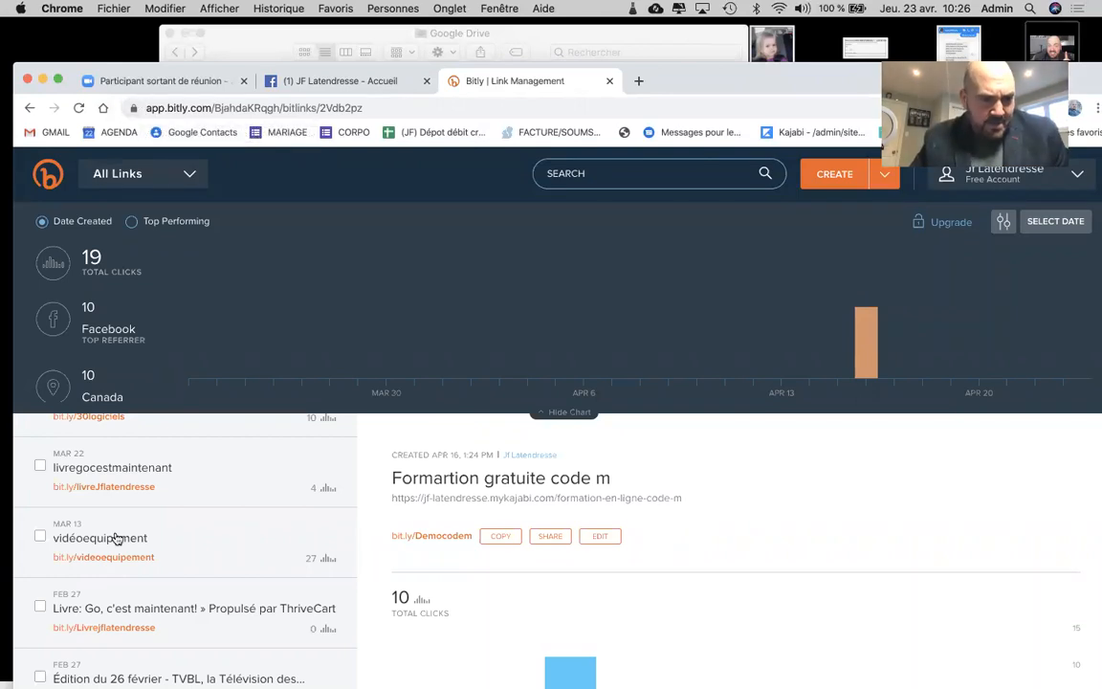
click(112, 468)
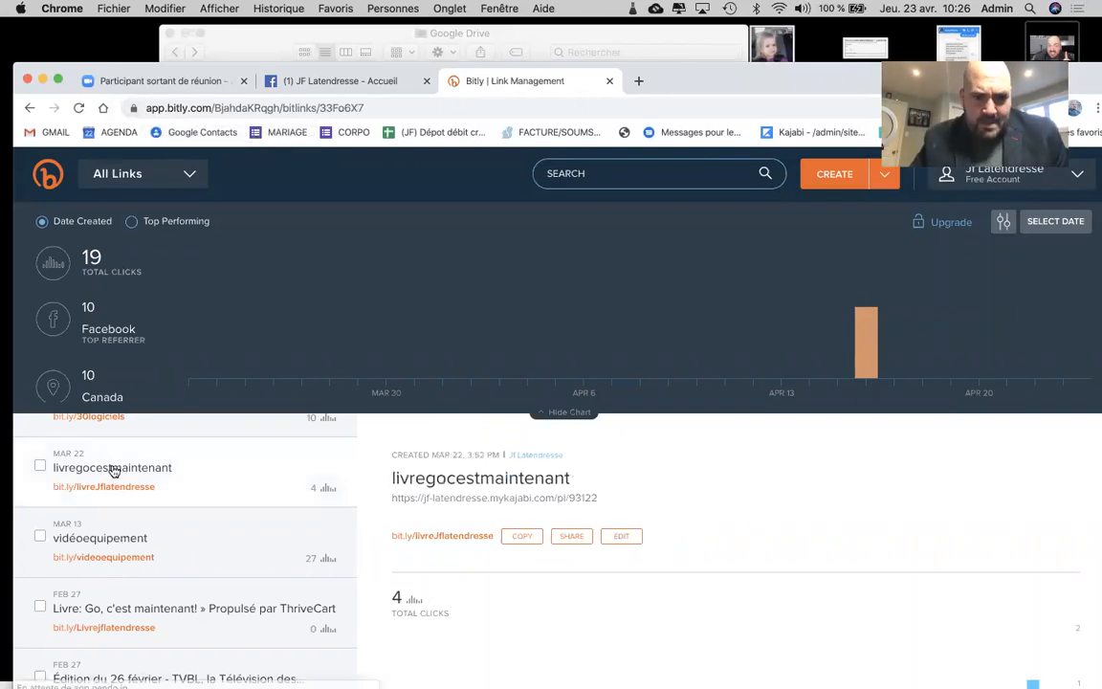
click(522, 541)
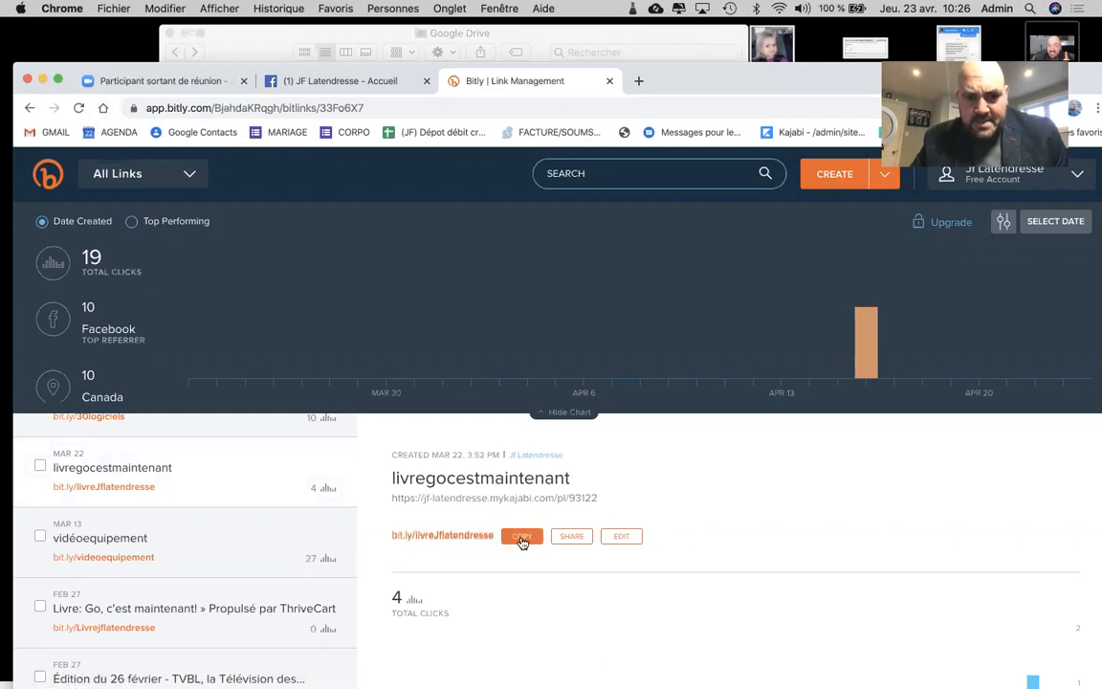
Return to the Facebook boost settings and replace the button's website address with the copied livregocestmaintenant short link
click(303, 84)
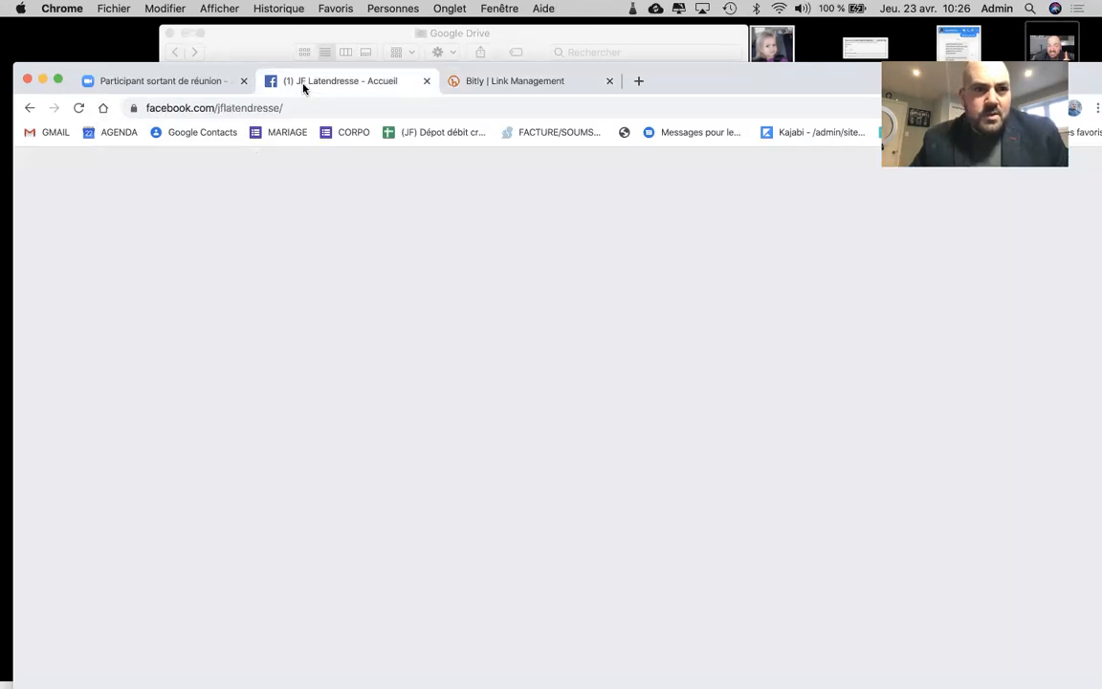
key(ctrl+shift+Tab)
click(332, 90)
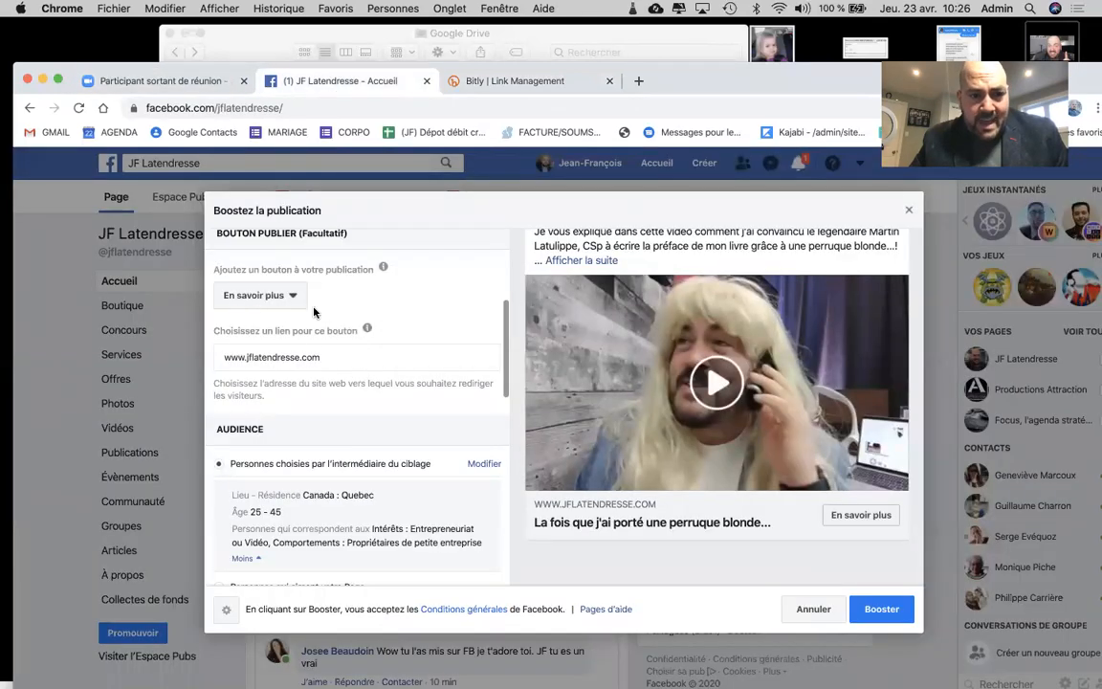
click(298, 354)
key(super+a)
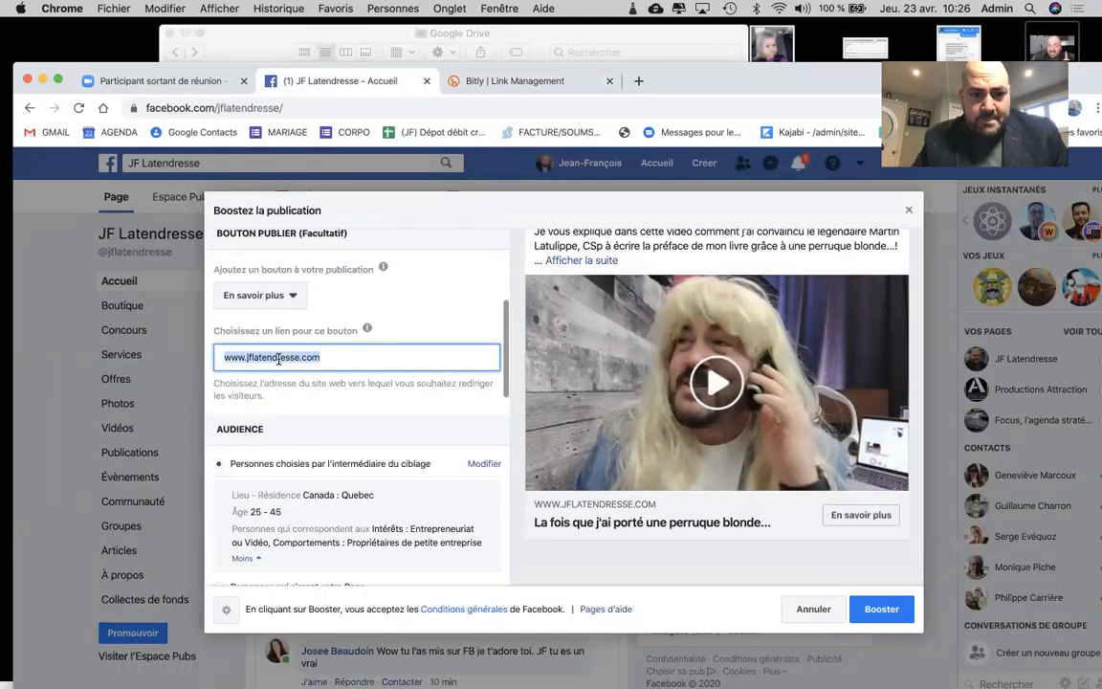
key(BackSpace)
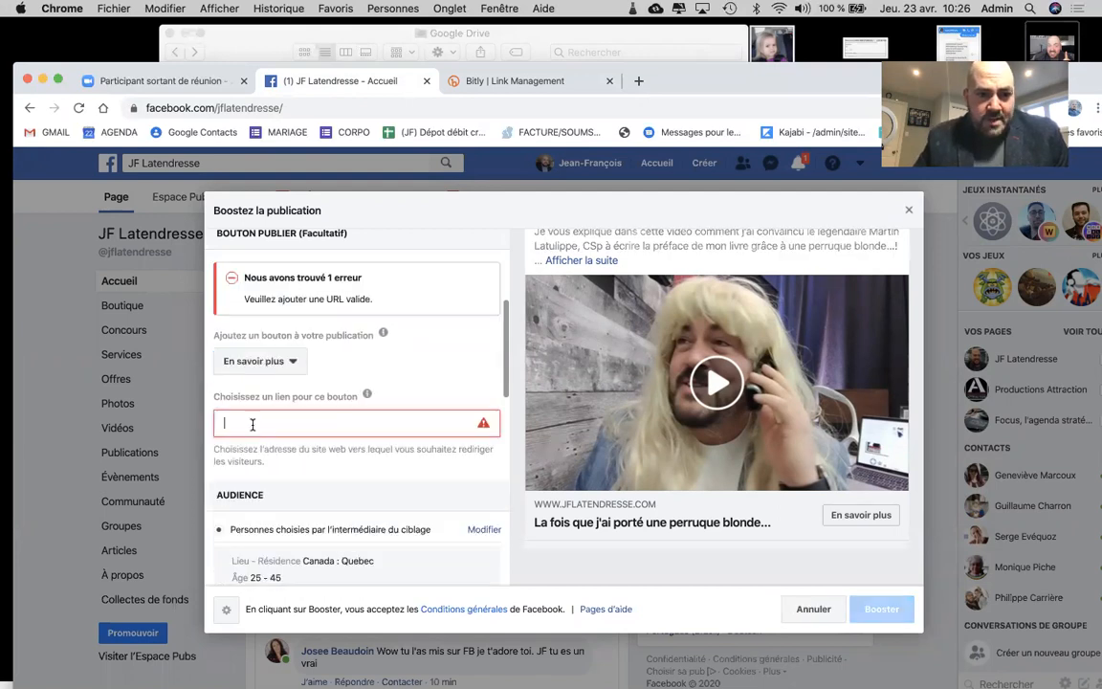
right_click(254, 423)
click(285, 522)
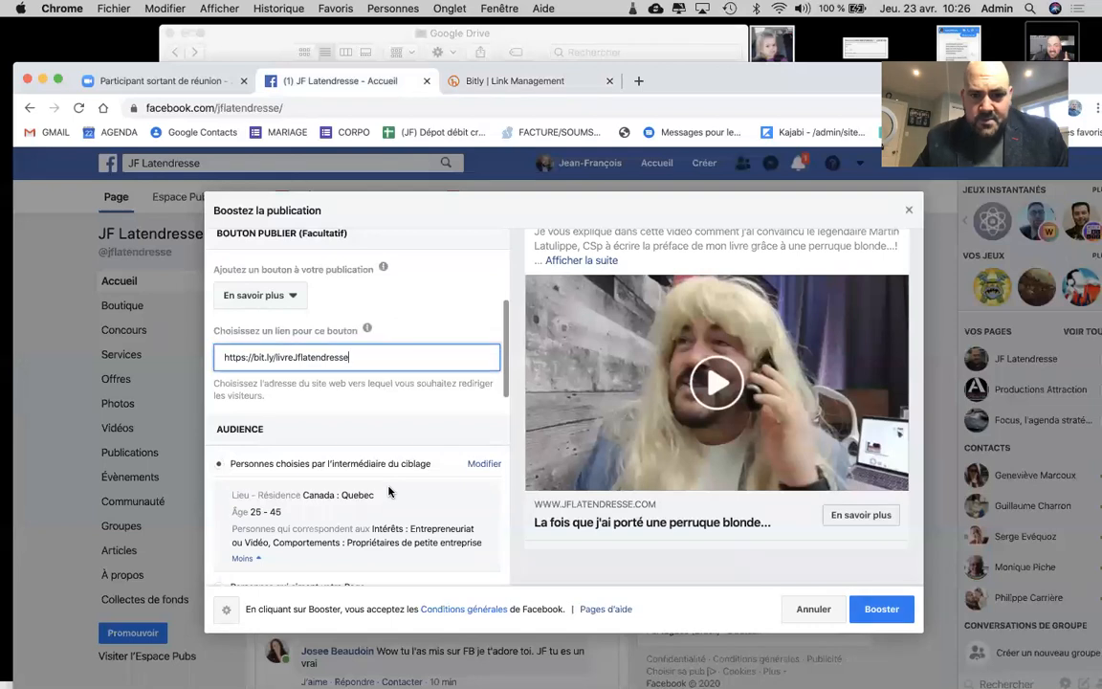
Try the Personnes qui aiment votre Page audience and return to Personnes choisies par l'intermédiaire du ciblage
scroll(418, 428, down, 5)
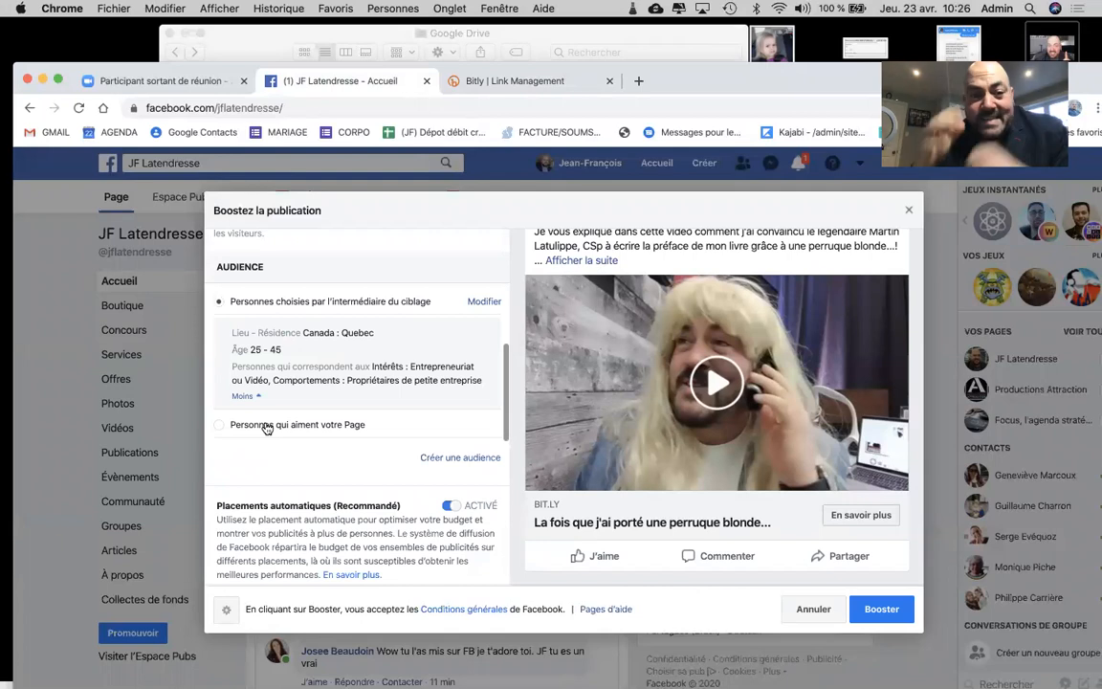
click(219, 426)
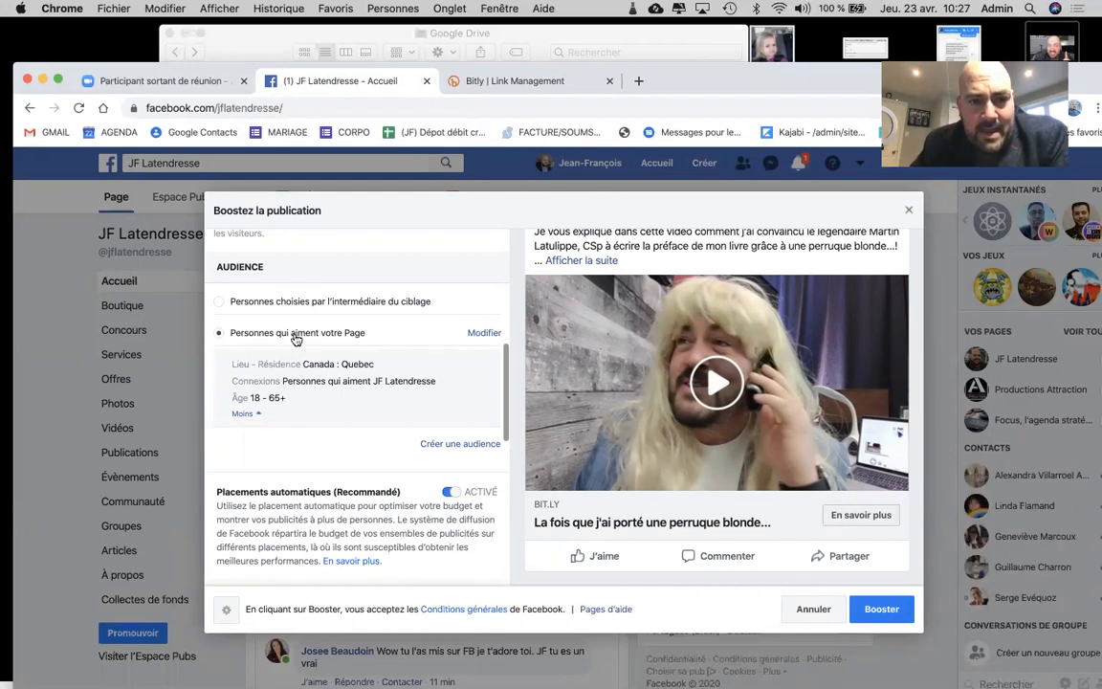
click(219, 303)
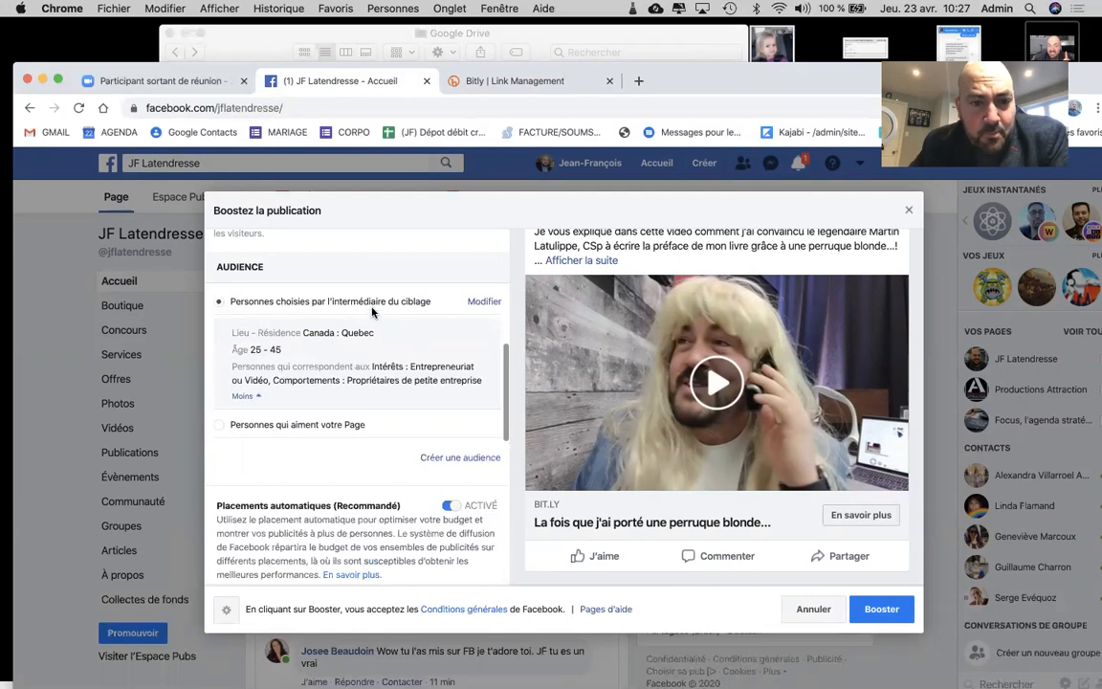
Open the targeted audience for editing and add the interest Développement personnel to the people to include
click(483, 302)
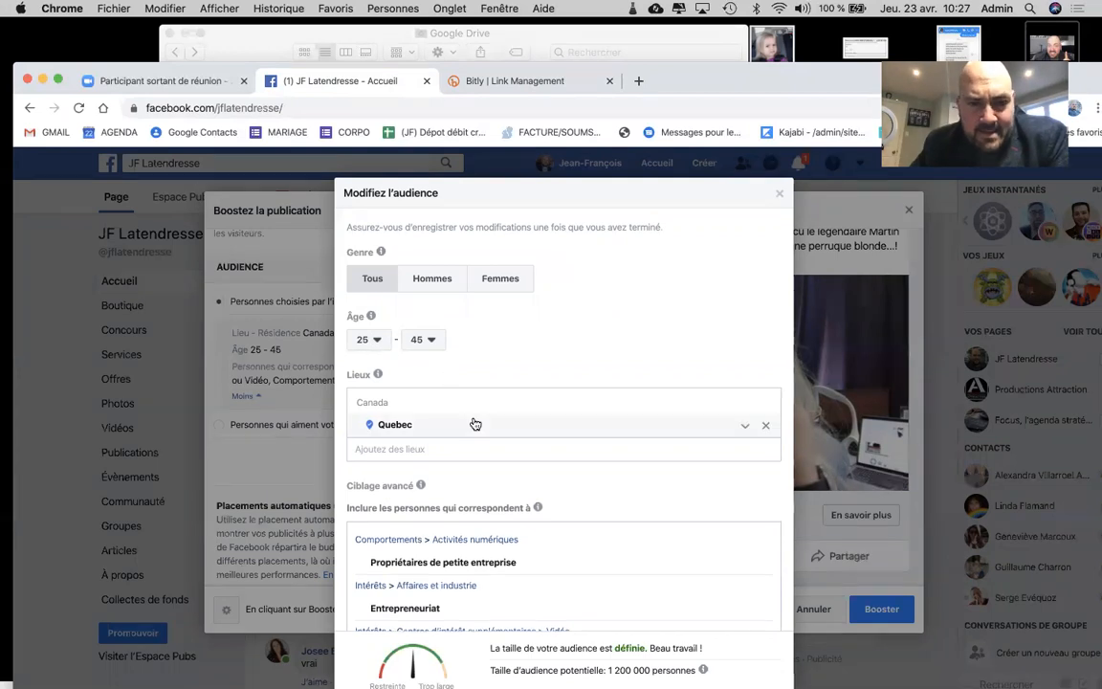
scroll(476, 424, down, 3)
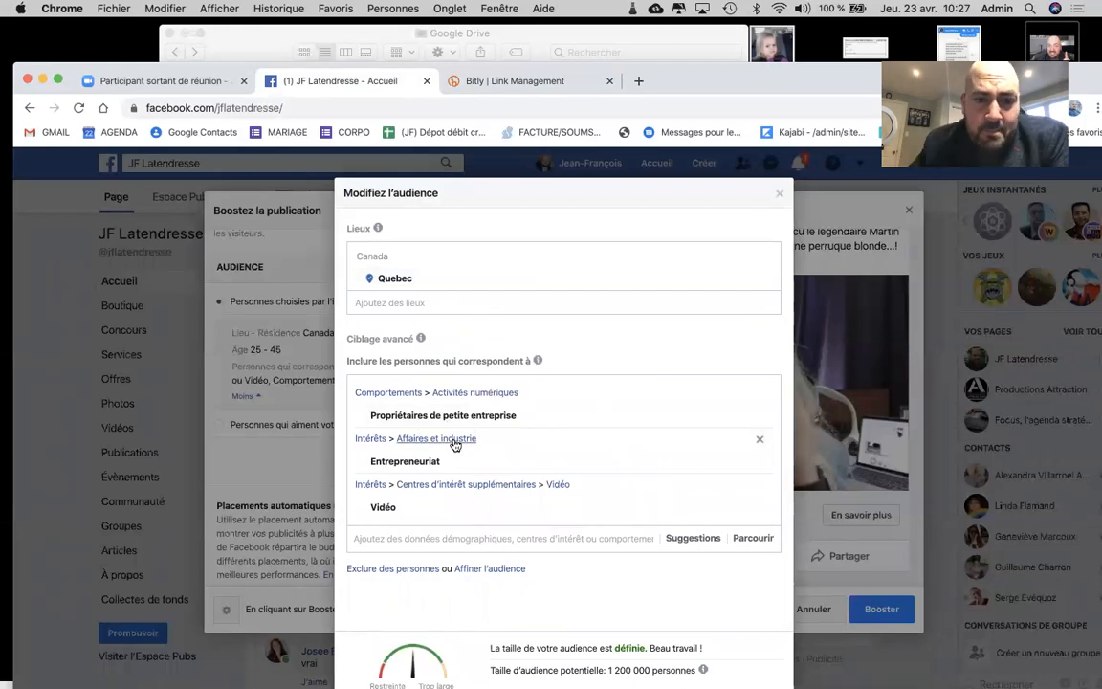
mouse_move(410, 466)
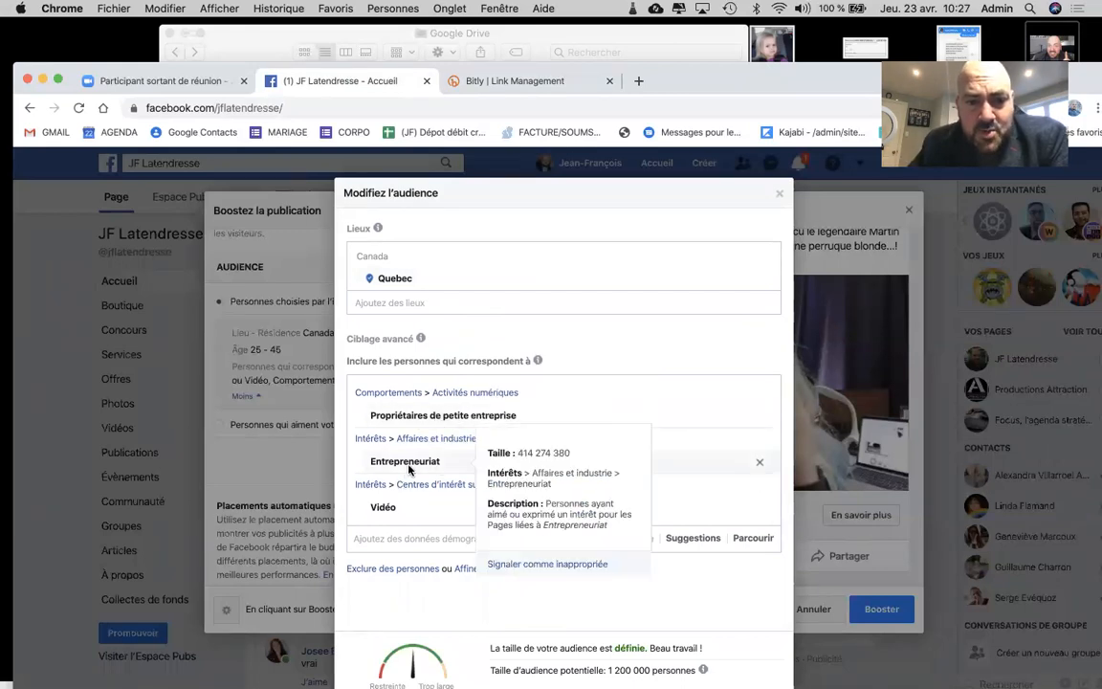
mouse_move(434, 413)
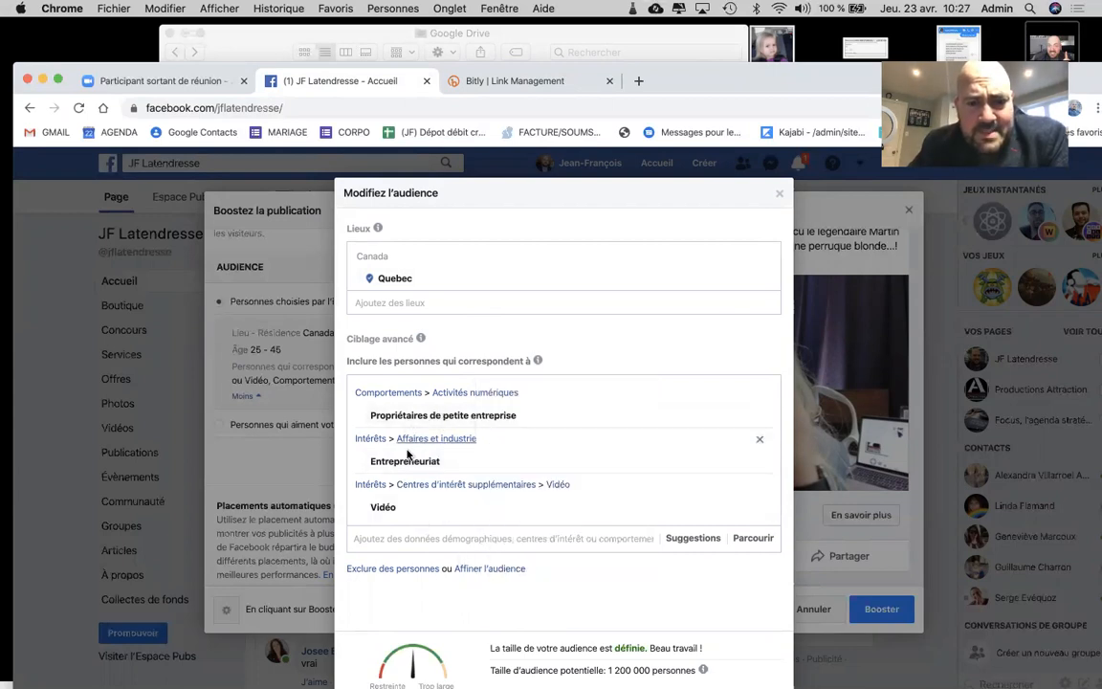
click(695, 541)
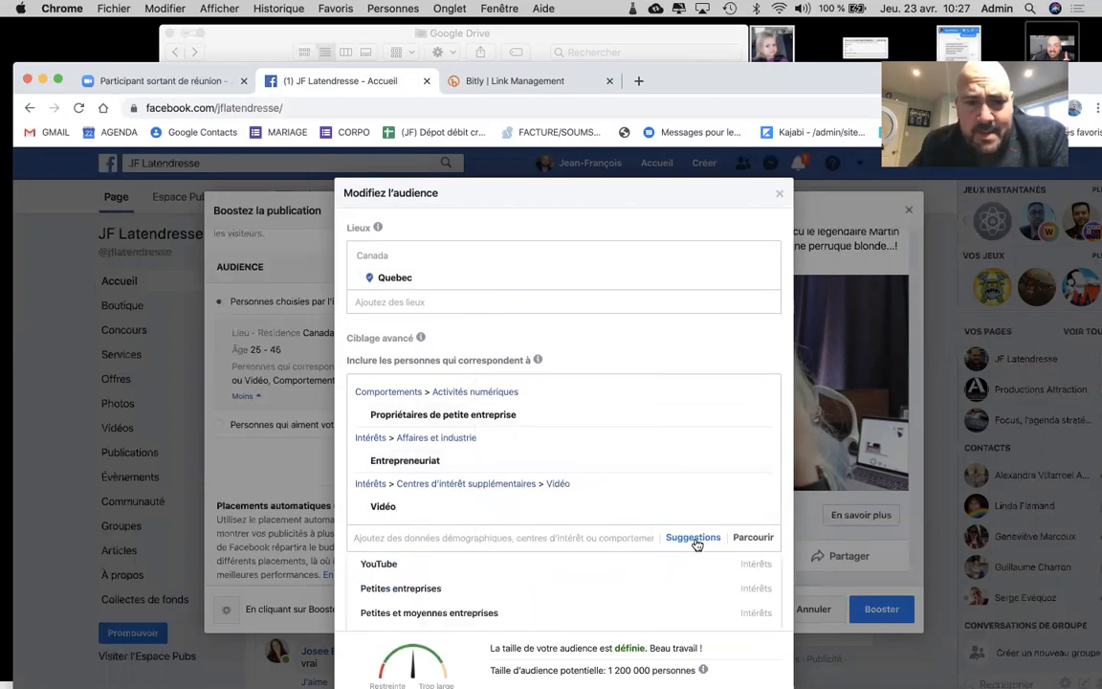
click(404, 533)
text(développ)
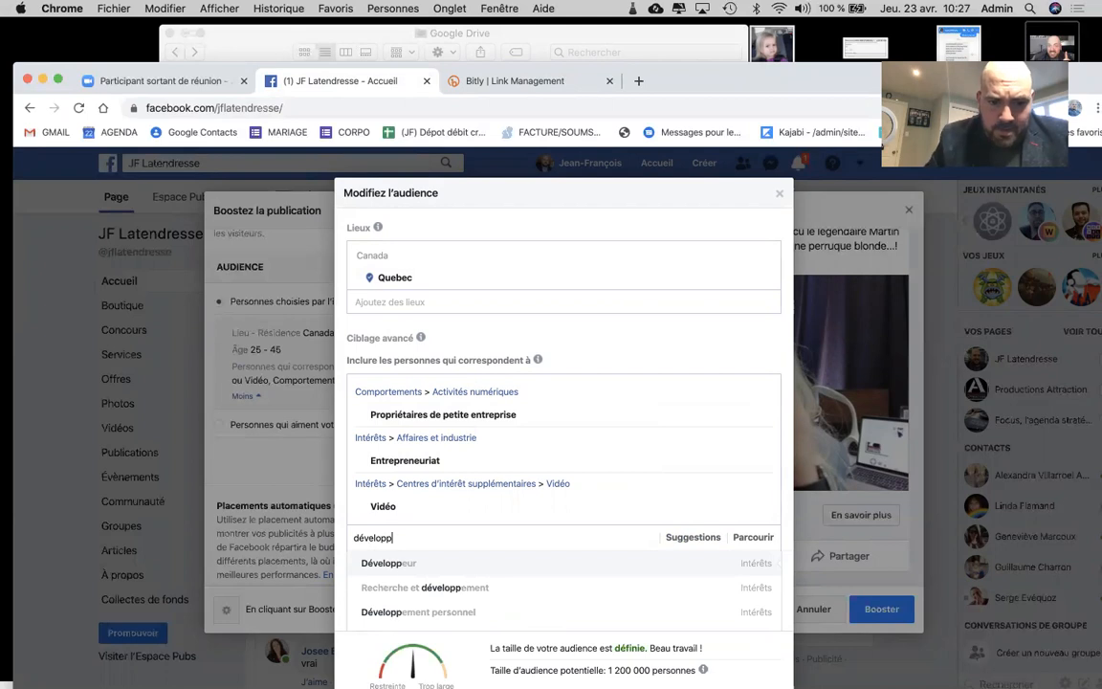
click(421, 613)
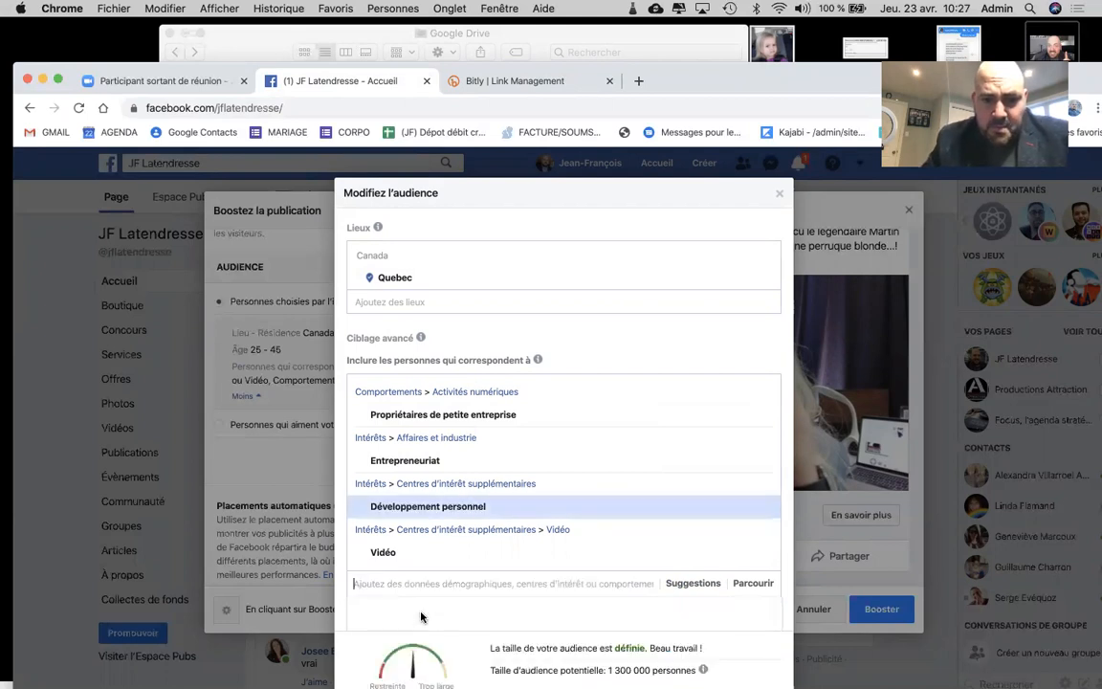
Add the suggested interests Motivation, Estime de soi and Bonheur to the audience's advanced targeting
click(696, 586)
scroll(701, 587, down, 4)
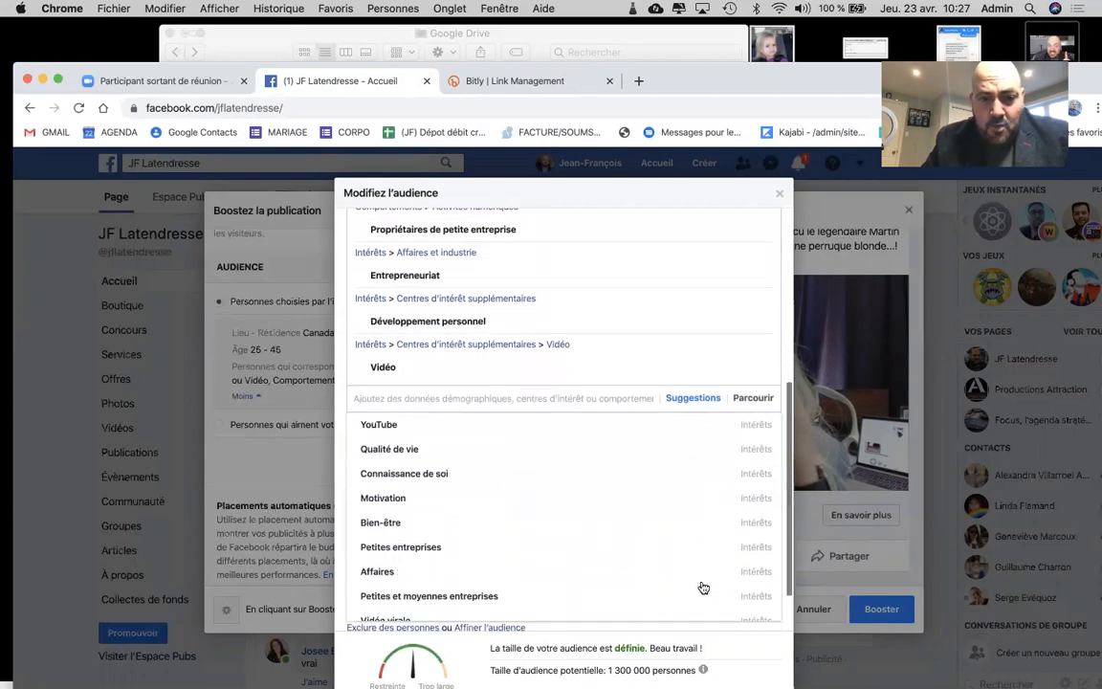
scroll(703, 588, down, 1)
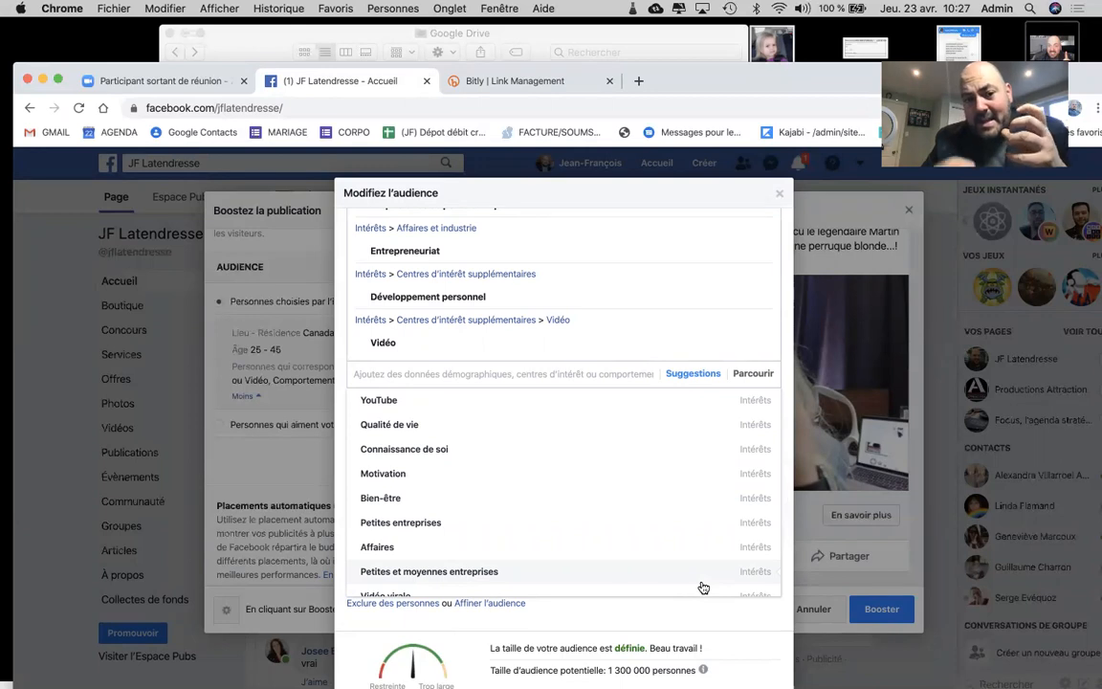
click(393, 474)
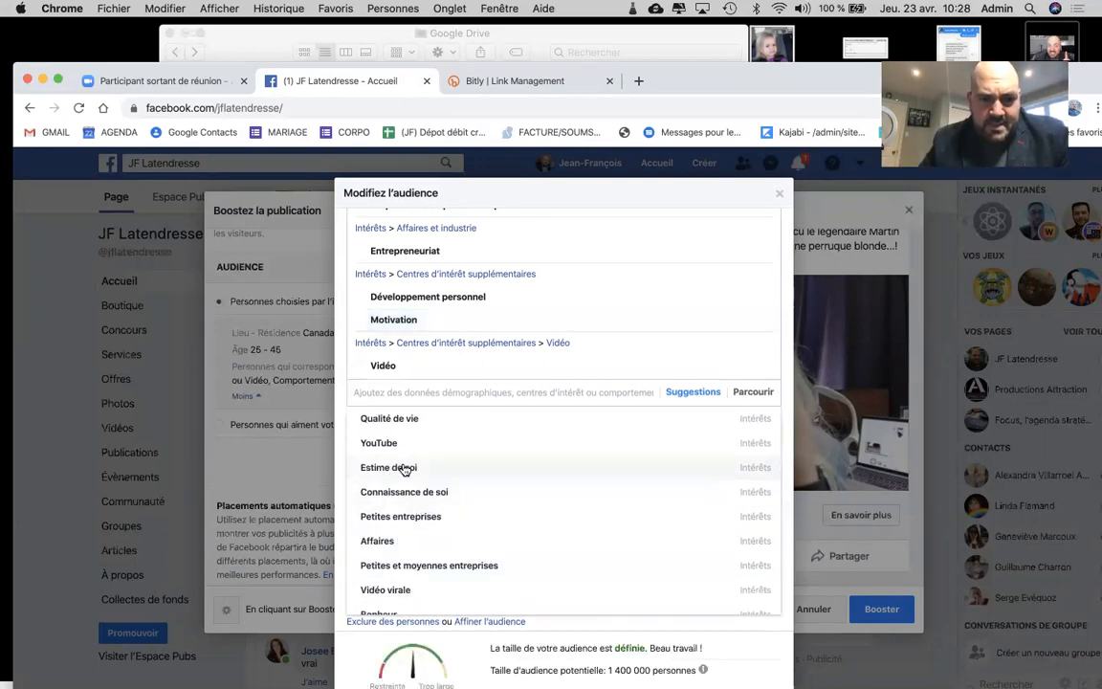
click(403, 467)
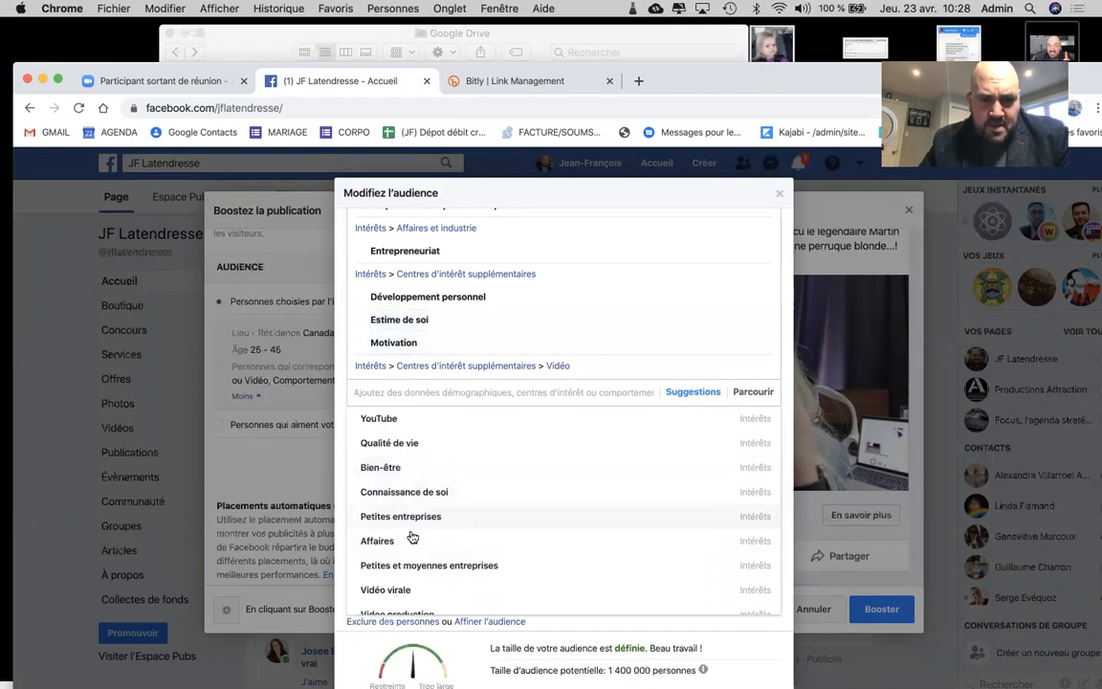
scroll(411, 591, down, 1)
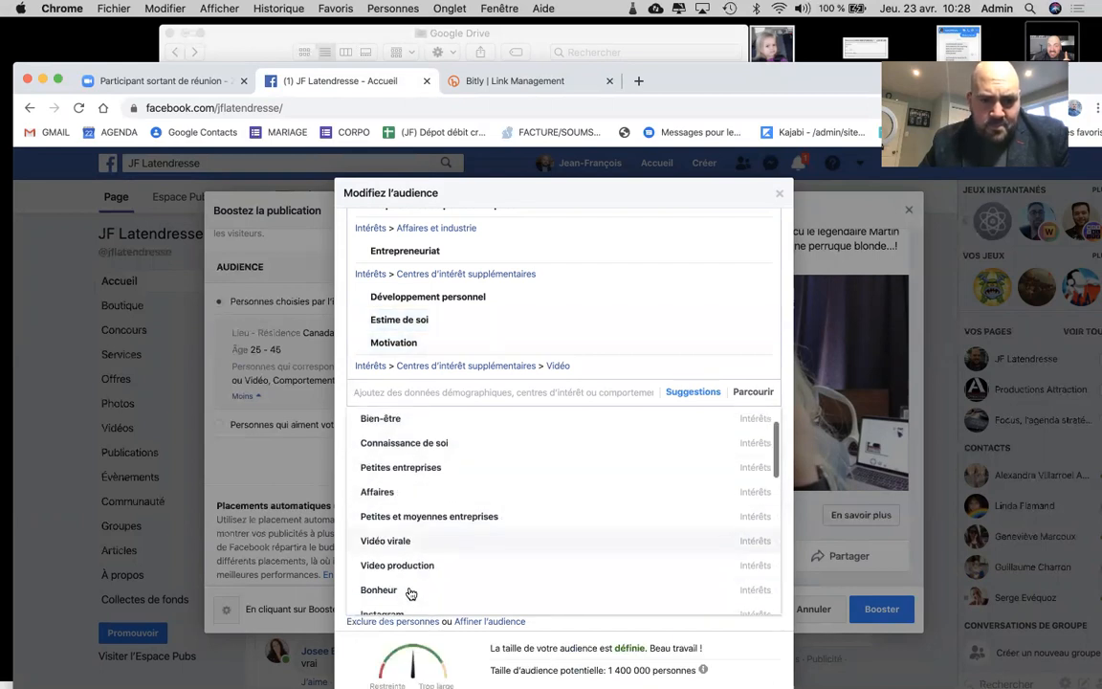
scroll(411, 593, down, 4)
click(392, 482)
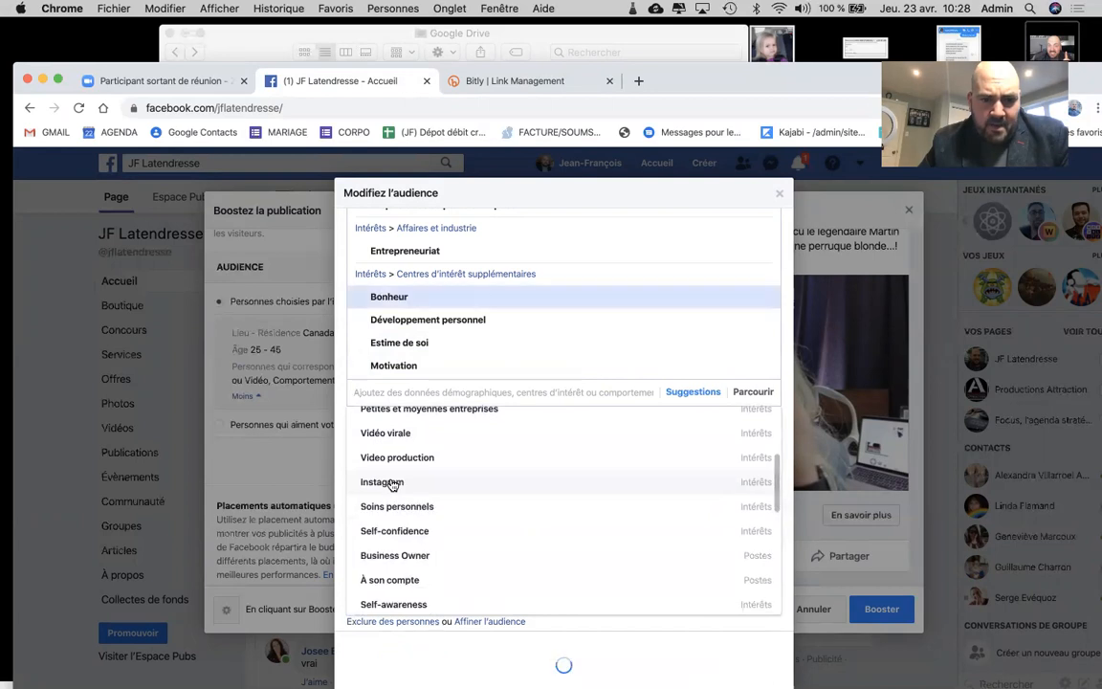
Add the suggested interests Bien-être, Qualité de vie and Connaissance de soi to the audience's advanced targeting
scroll(438, 563, down, 3)
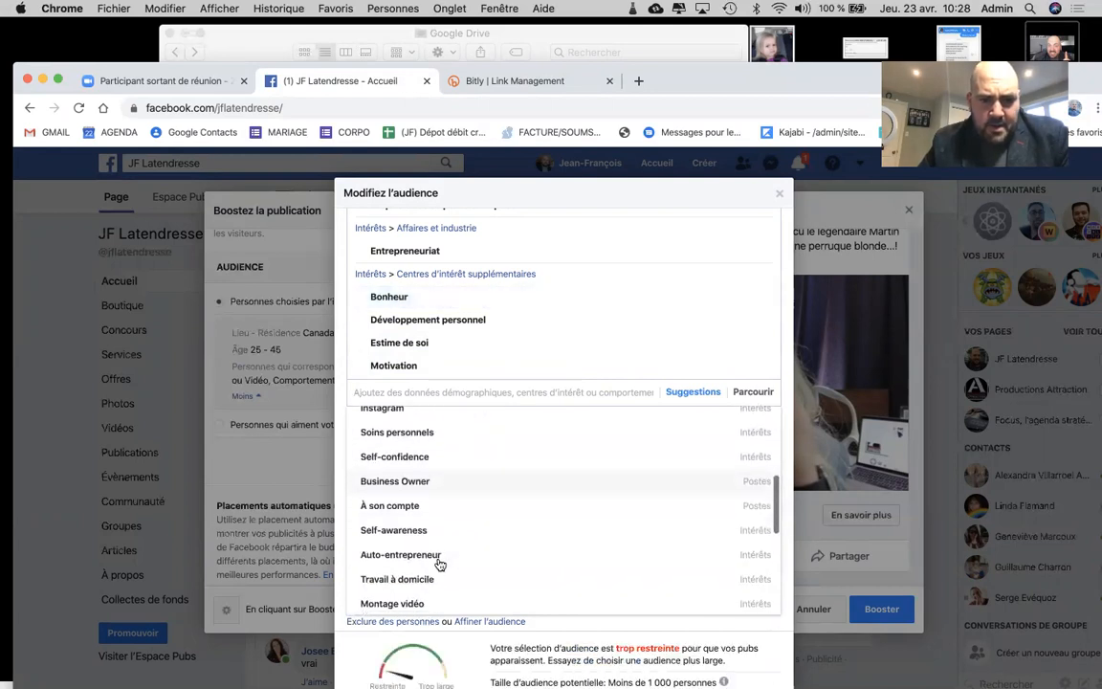
scroll(439, 564, up, 5)
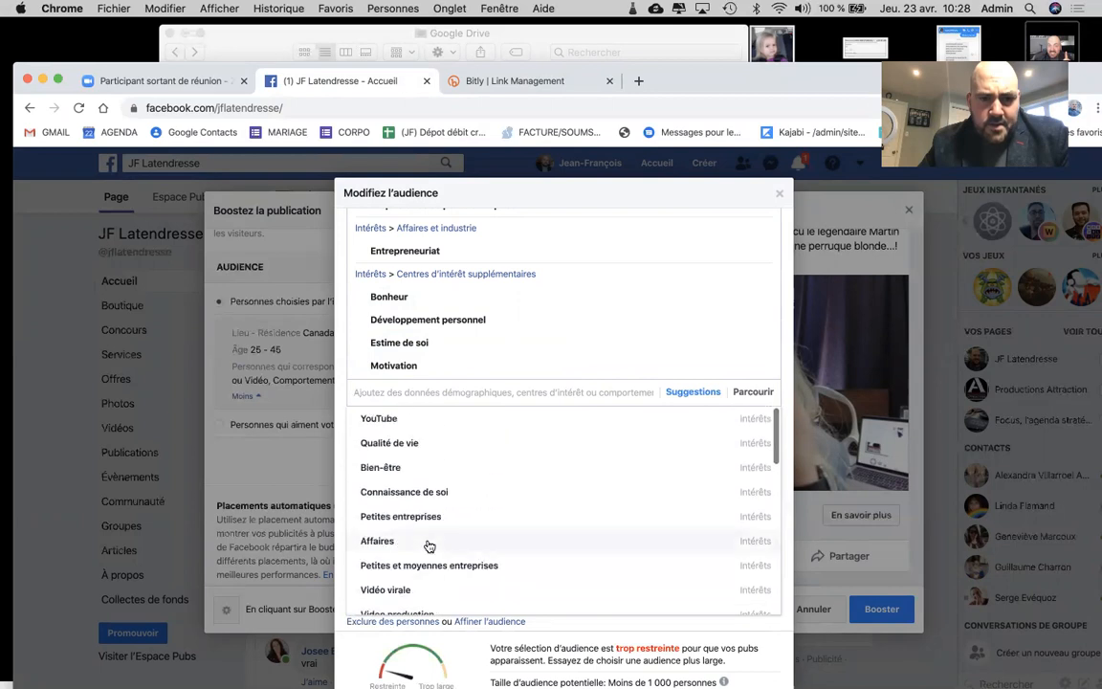
click(415, 470)
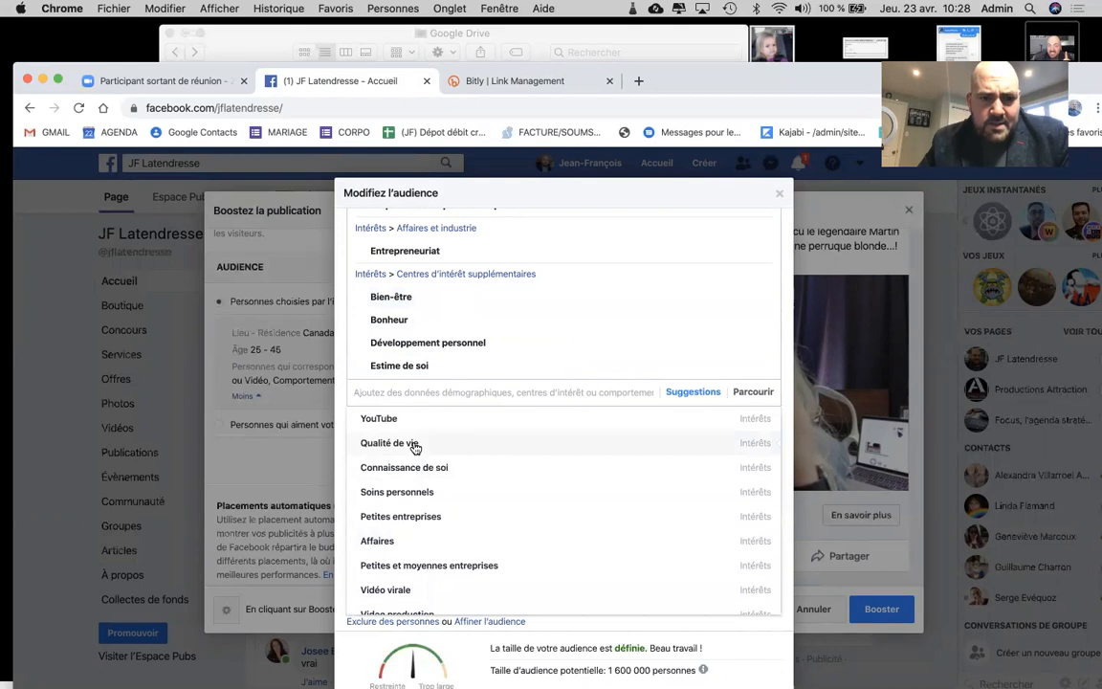
click(415, 446)
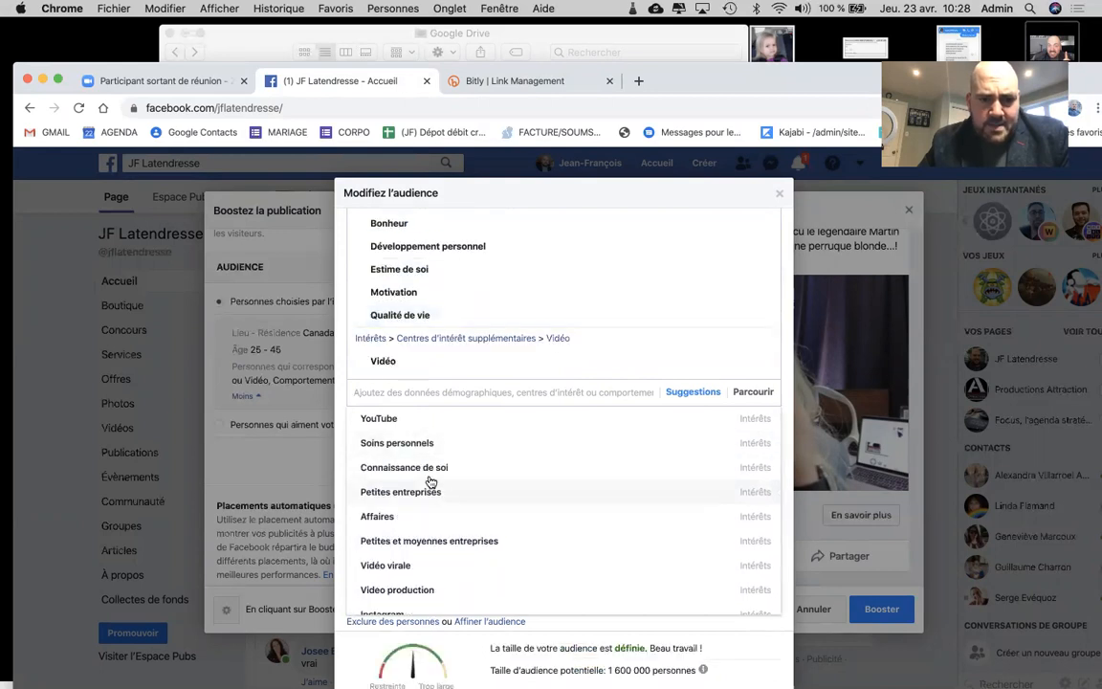
click(427, 473)
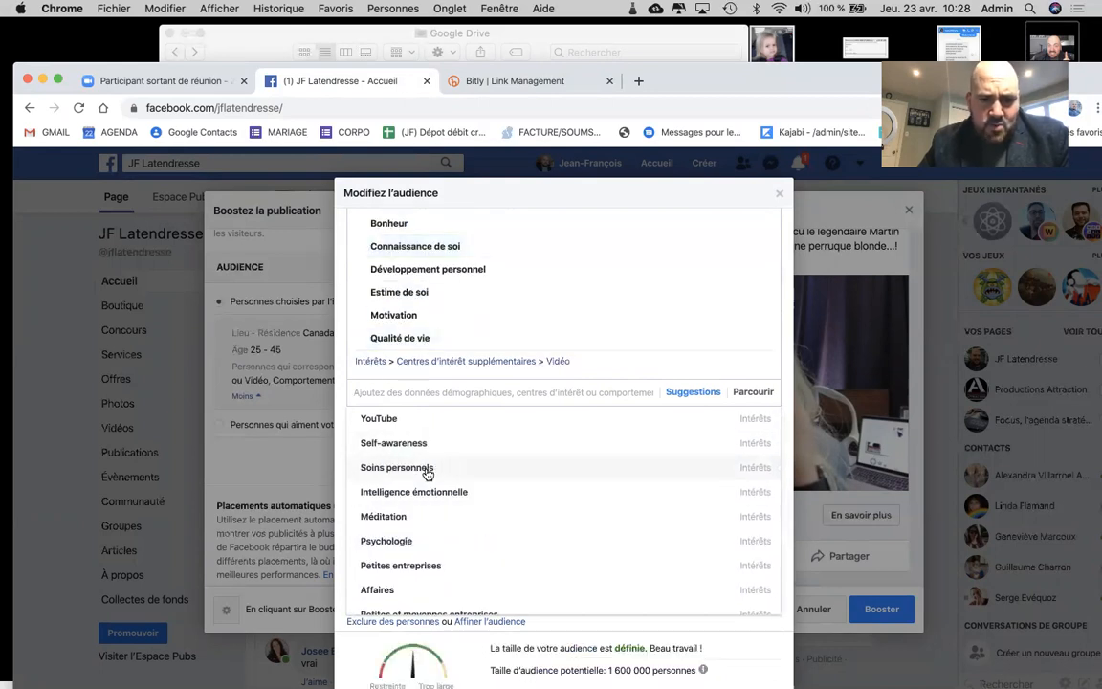
Look through the remaining suggested interests and job titles for other relevant targeting options
scroll(428, 473, down, 3)
scroll(427, 474, up, 2)
scroll(426, 475, down, 1)
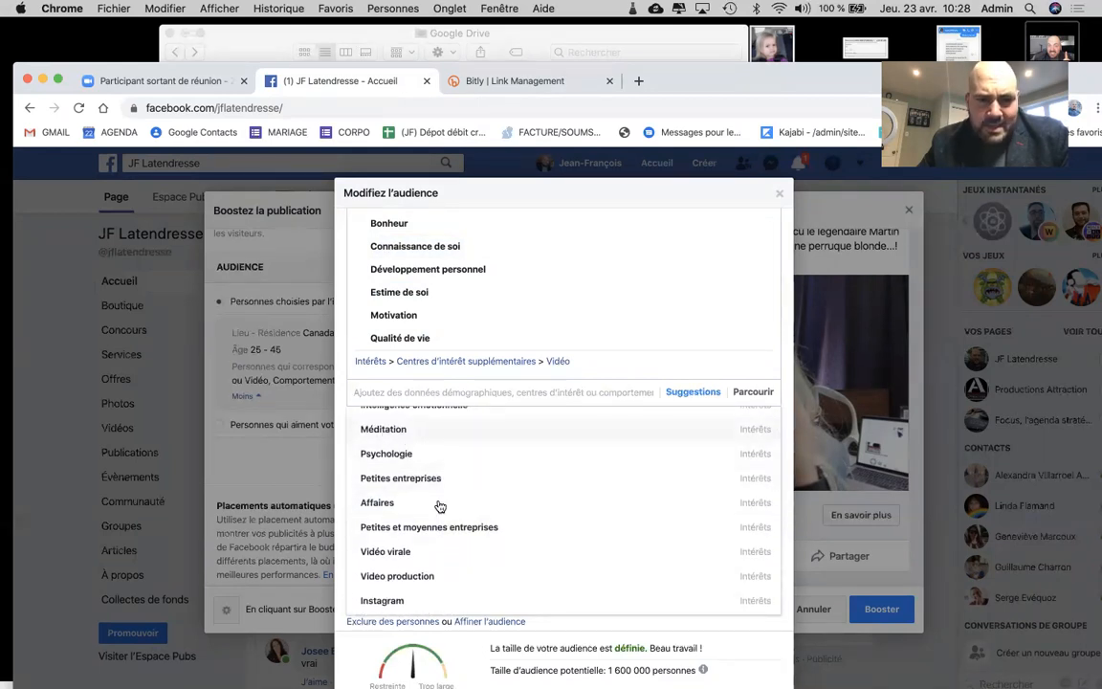
scroll(450, 525, down, 1)
scroll(453, 526, down, 4)
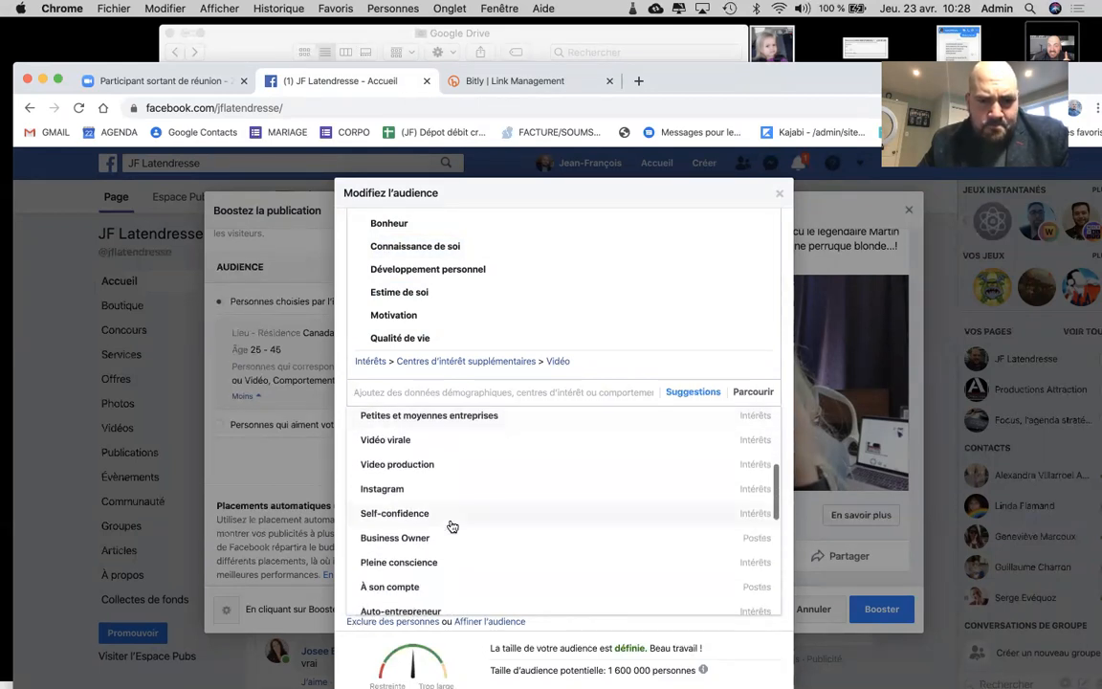
scroll(453, 526, down, 4)
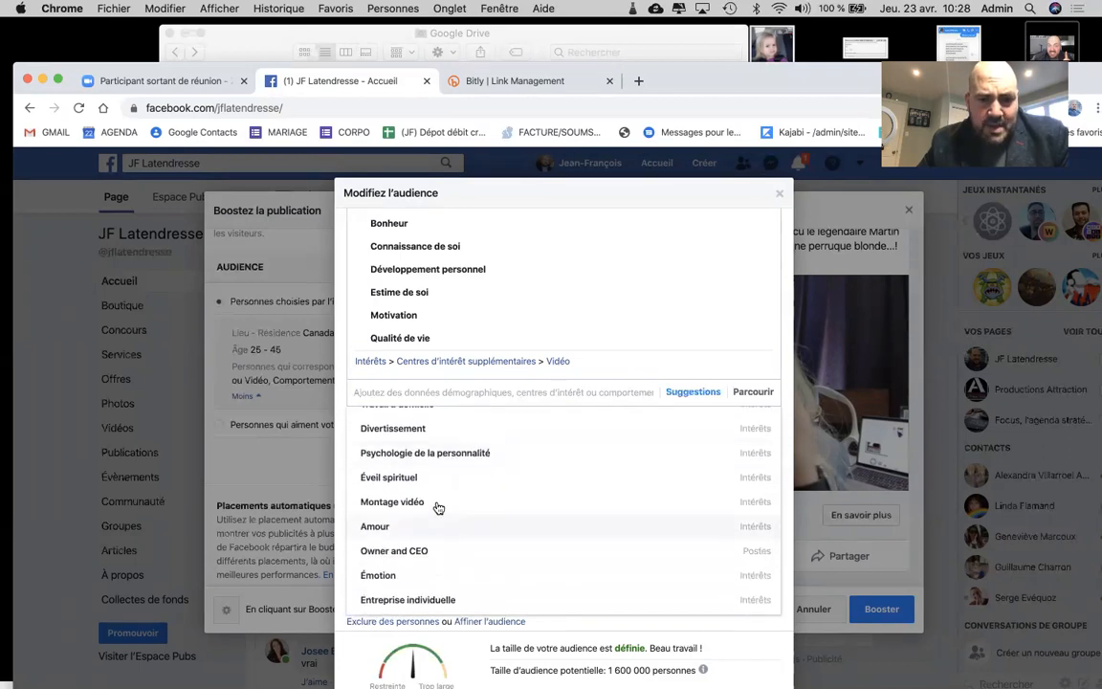
scroll(435, 541, down, 2)
scroll(435, 542, down, 1)
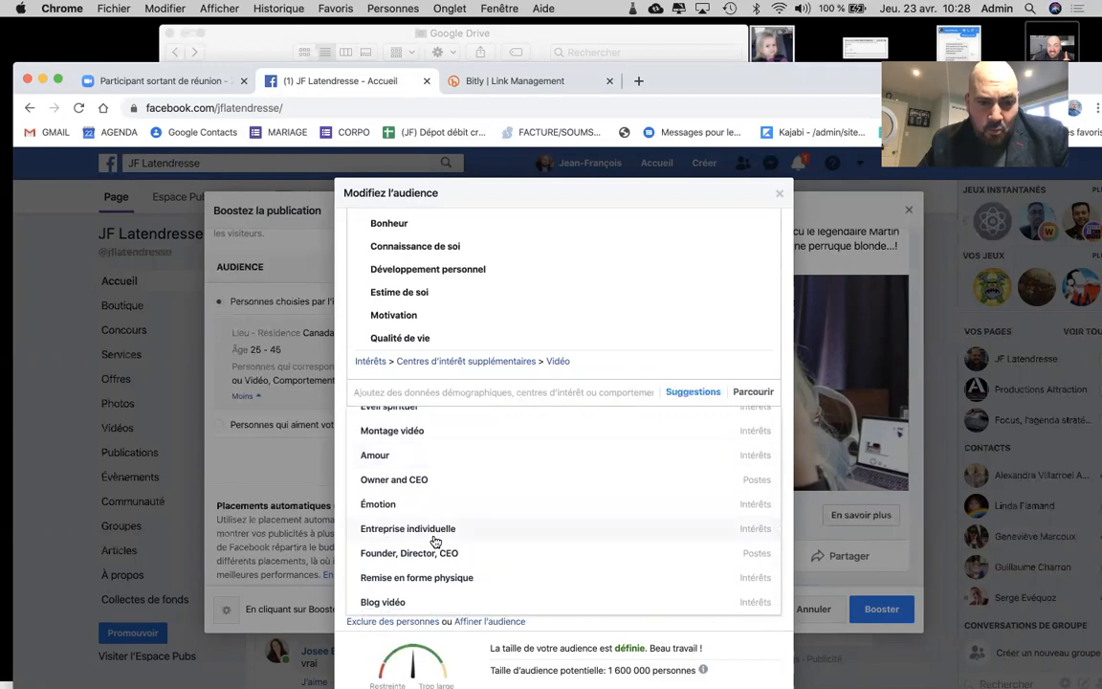
Save the modified audience and return to the boost settings
scroll(494, 582, down, 1)
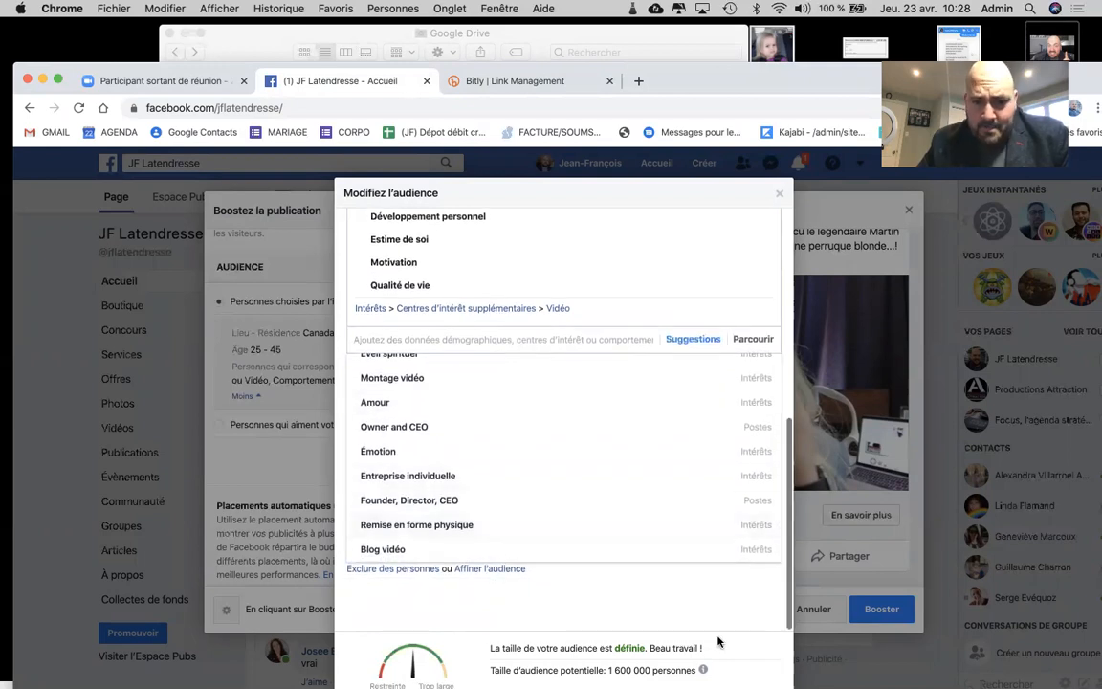
scroll(719, 639, down, 1)
scroll(708, 636, down, 1)
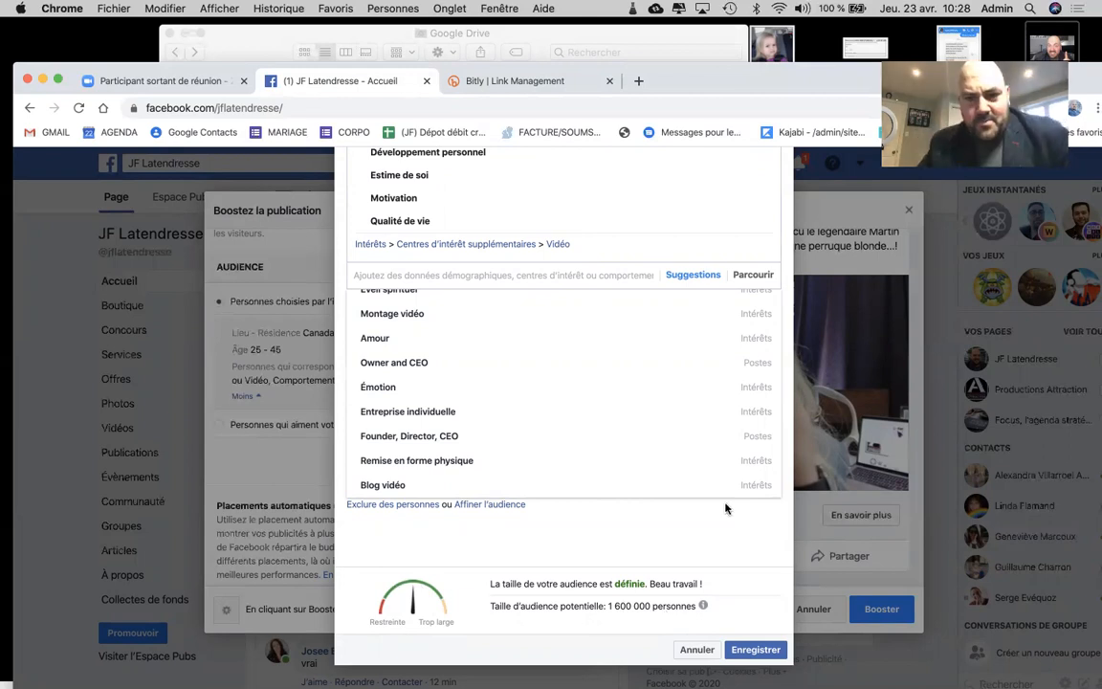
click(757, 651)
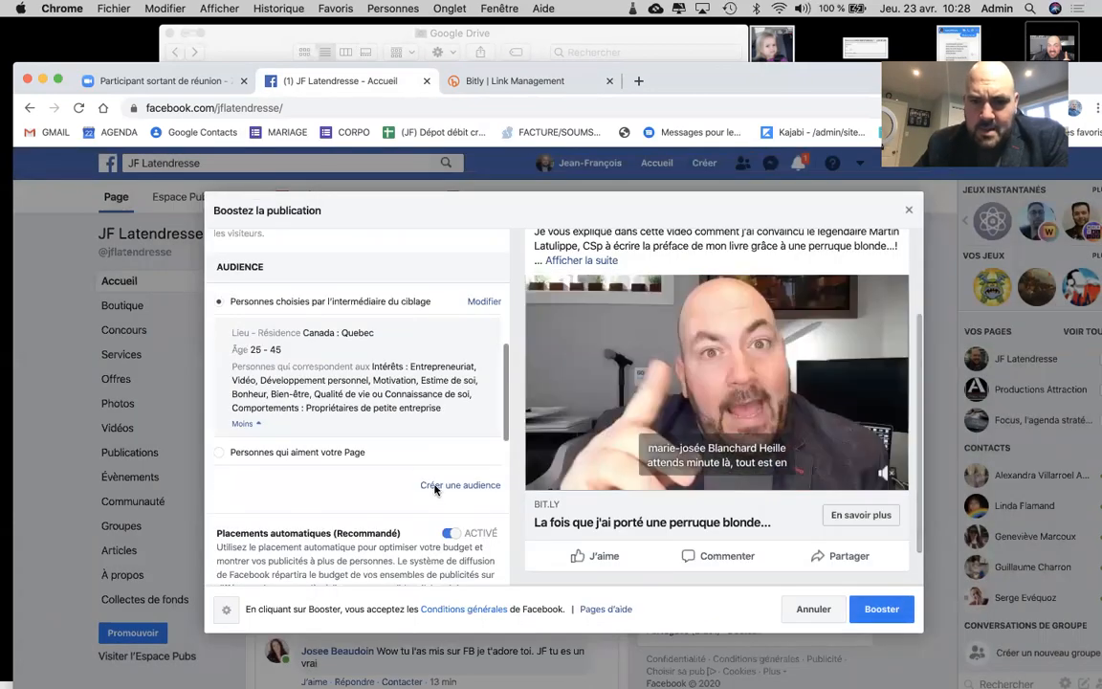
Review the boost's audience summary, automatic placements, duration, total budget, estimated reach and payment details
scroll(416, 476, down, 3)
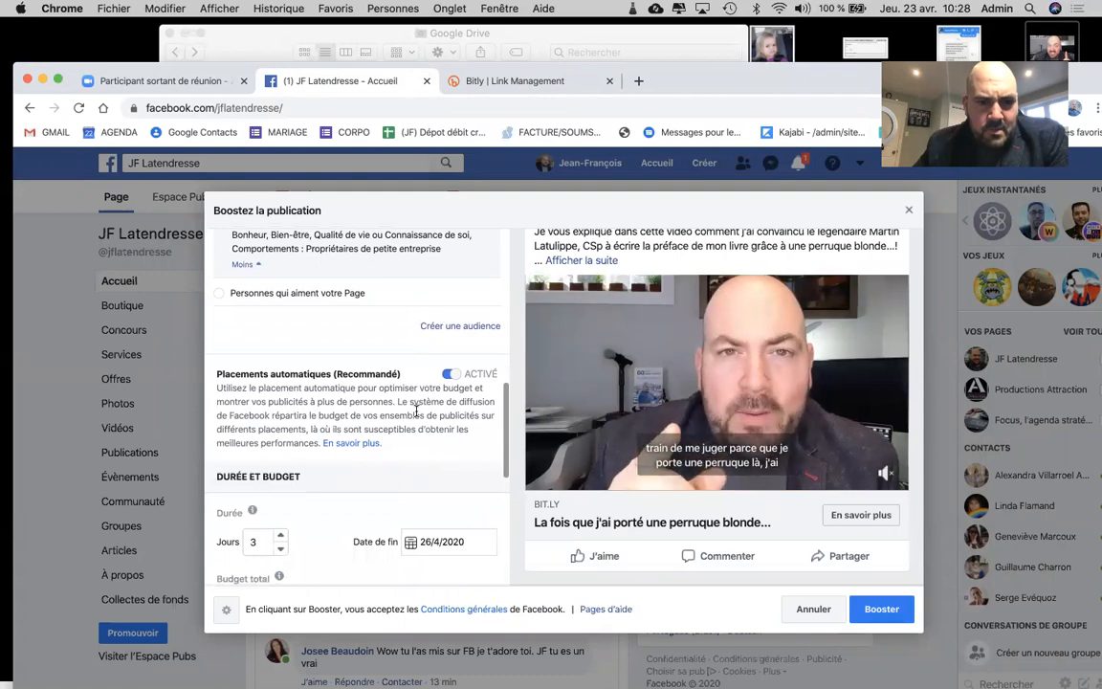
scroll(402, 450, down, 3)
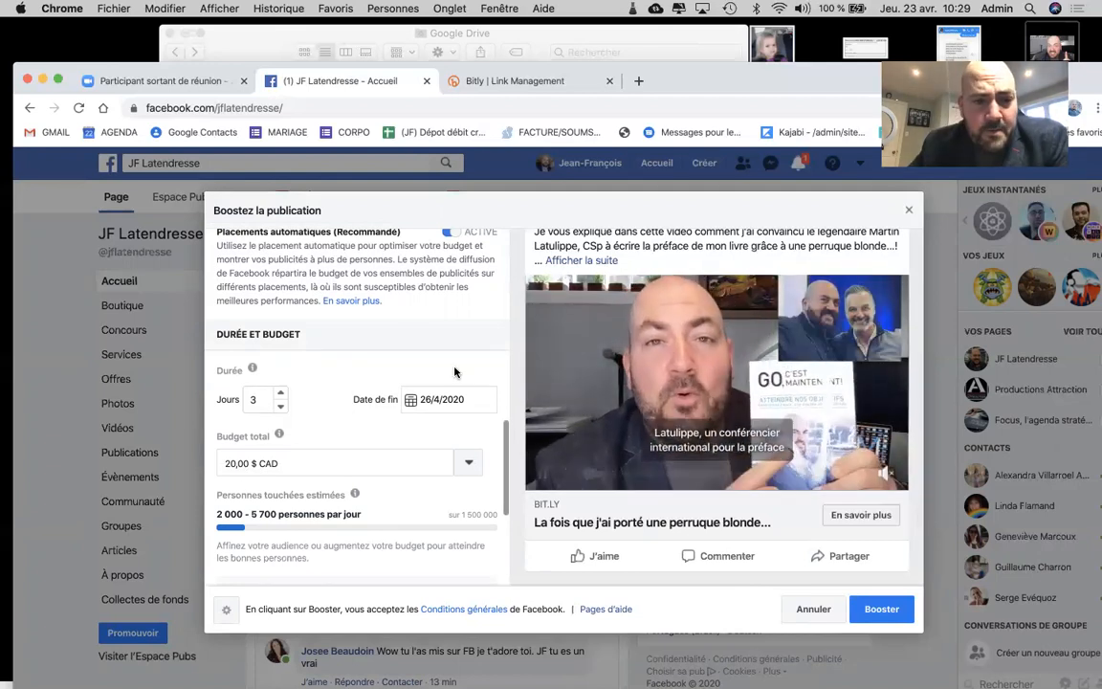
scroll(270, 488, down, 2)
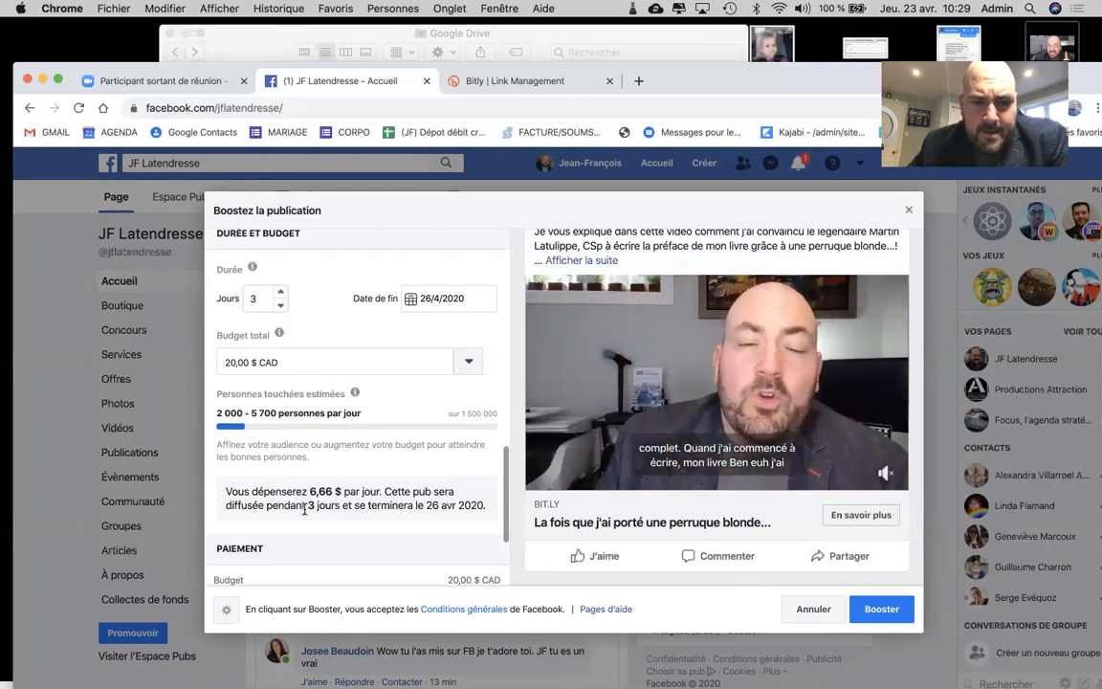
scroll(453, 509, down, 3)
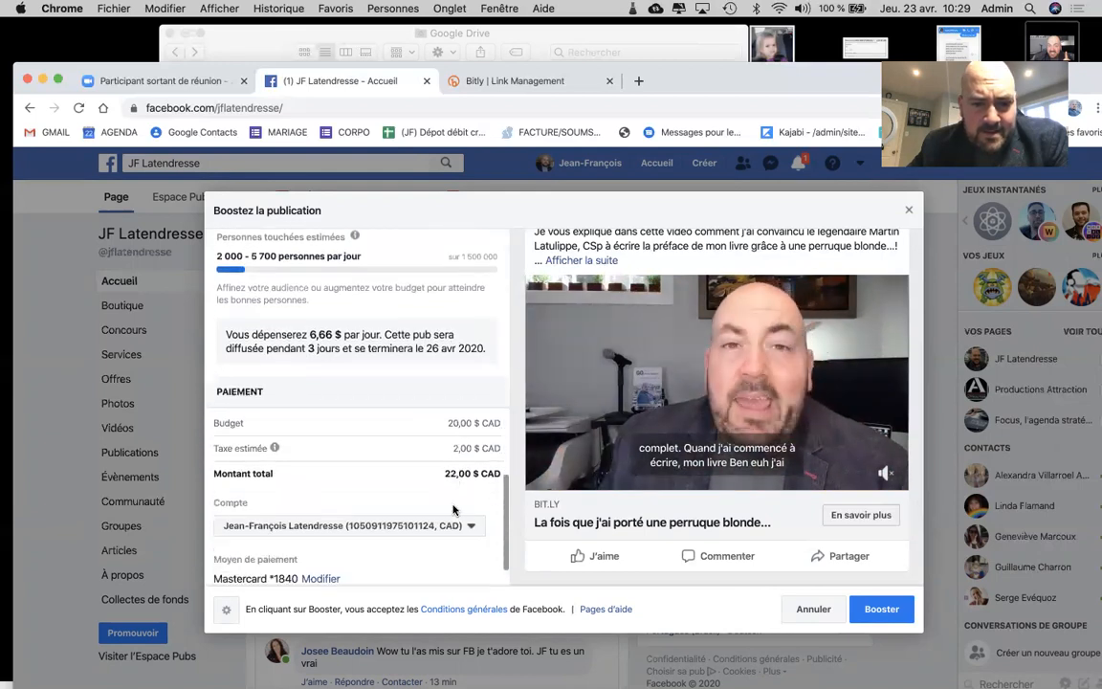
scroll(453, 510, down, 1)
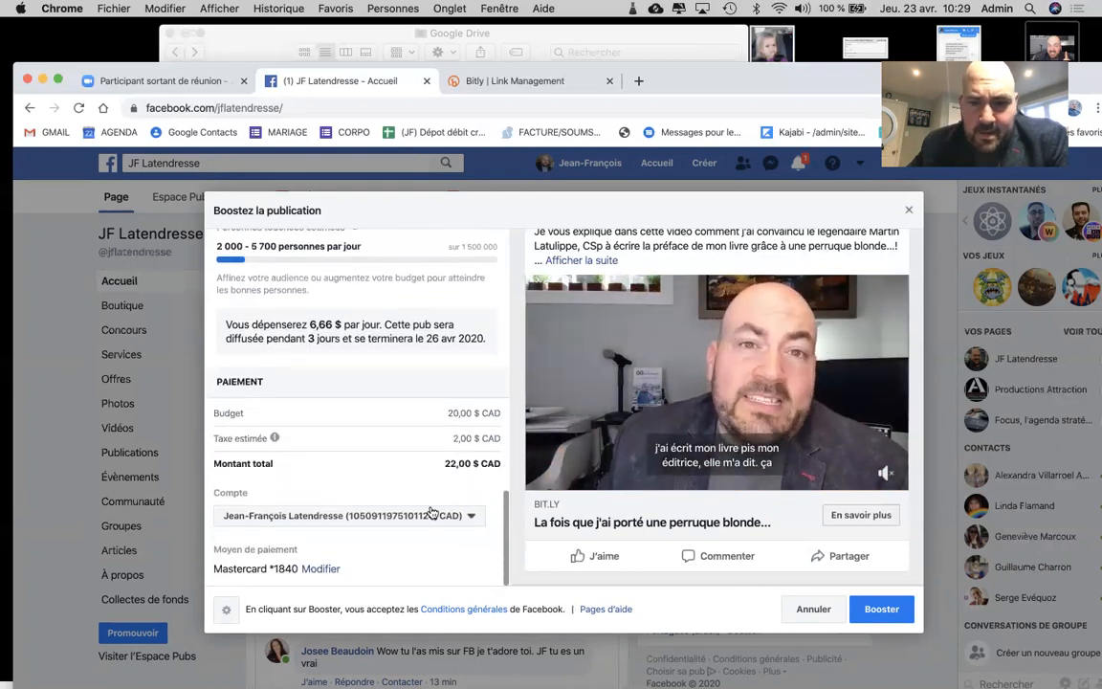
scroll(398, 445, up, 4)
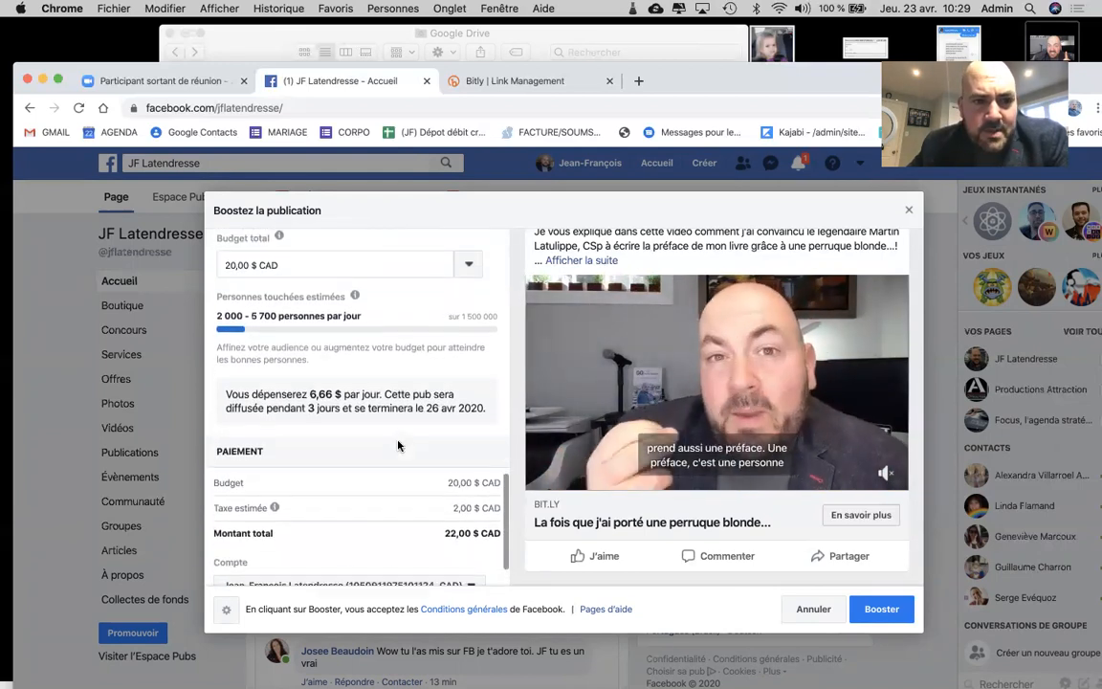
scroll(398, 446, up, 3)
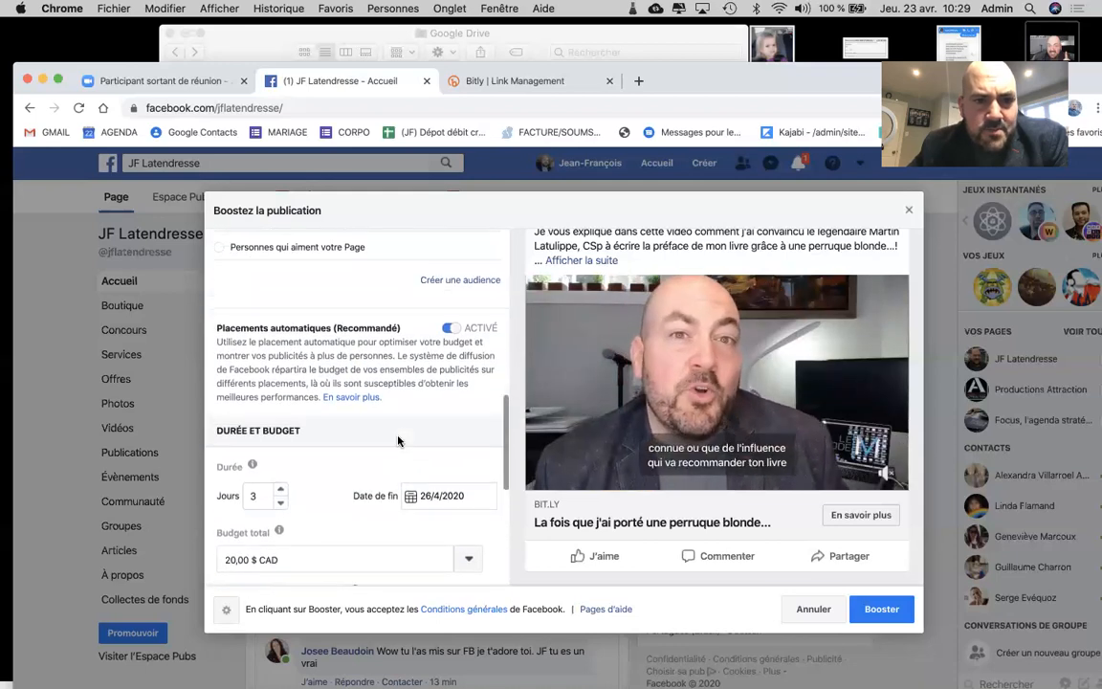
Check the payment summary and ad preview a last time and launch the paid boost of the publication
scroll(398, 440, down, 6)
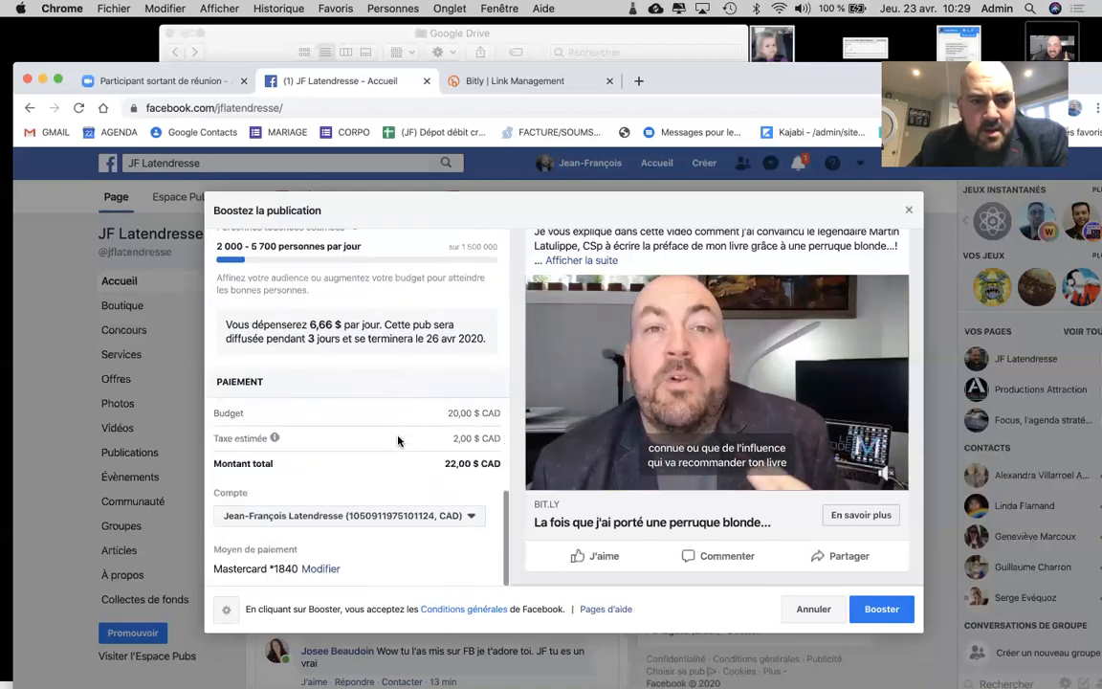
scroll(701, 522, down, 2)
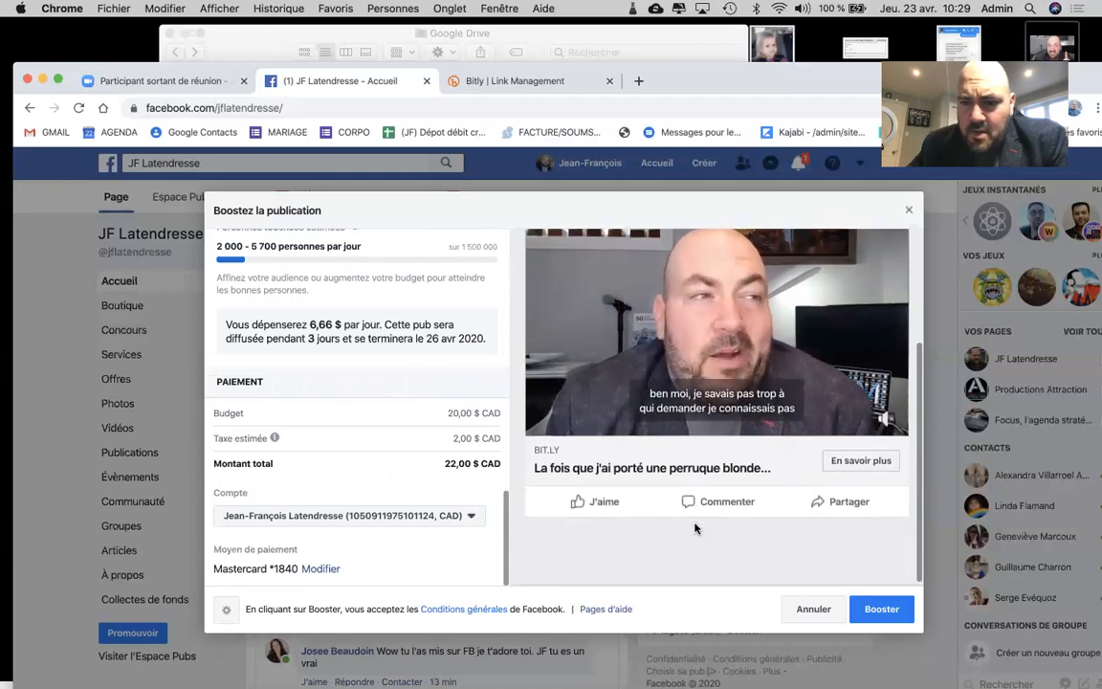
click(887, 615)
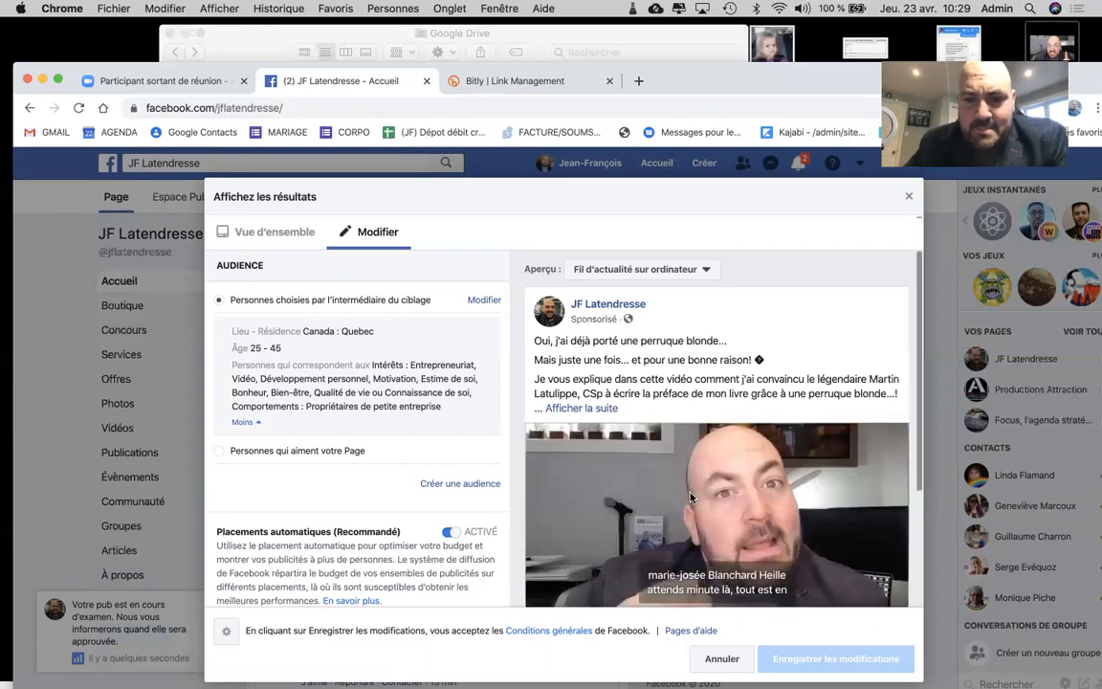
Review the launched boost's audience, placements, payment summary and ad preview, and close its results without changing anything
scroll(536, 571, down, 1)
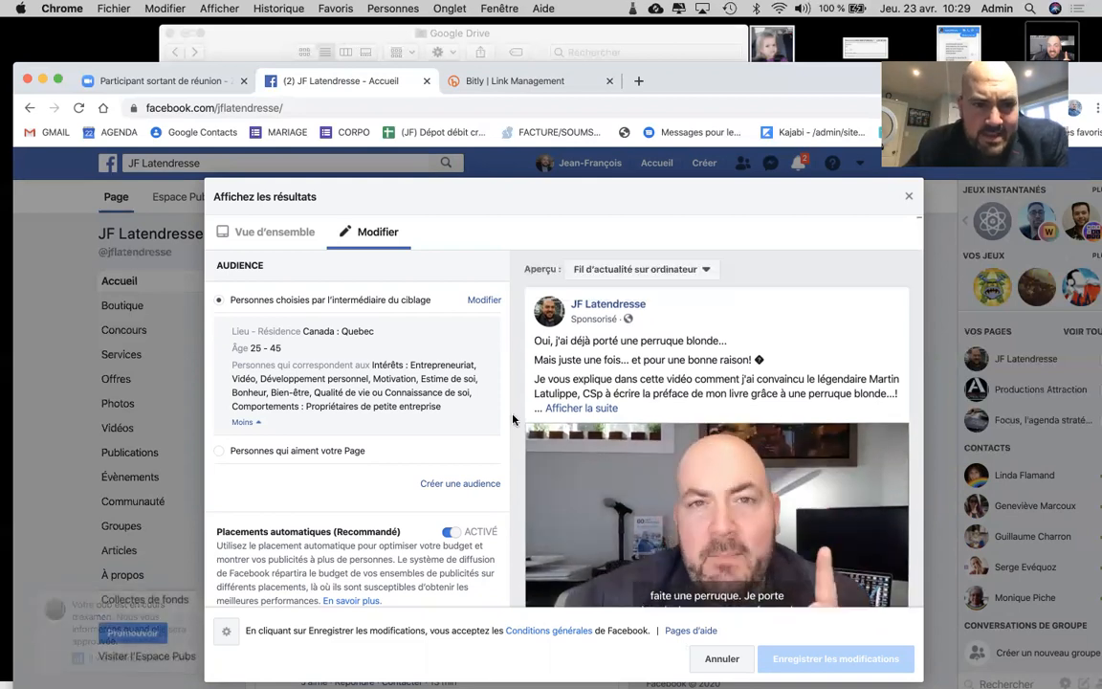
scroll(421, 428, down, 5)
scroll(404, 428, down, 5)
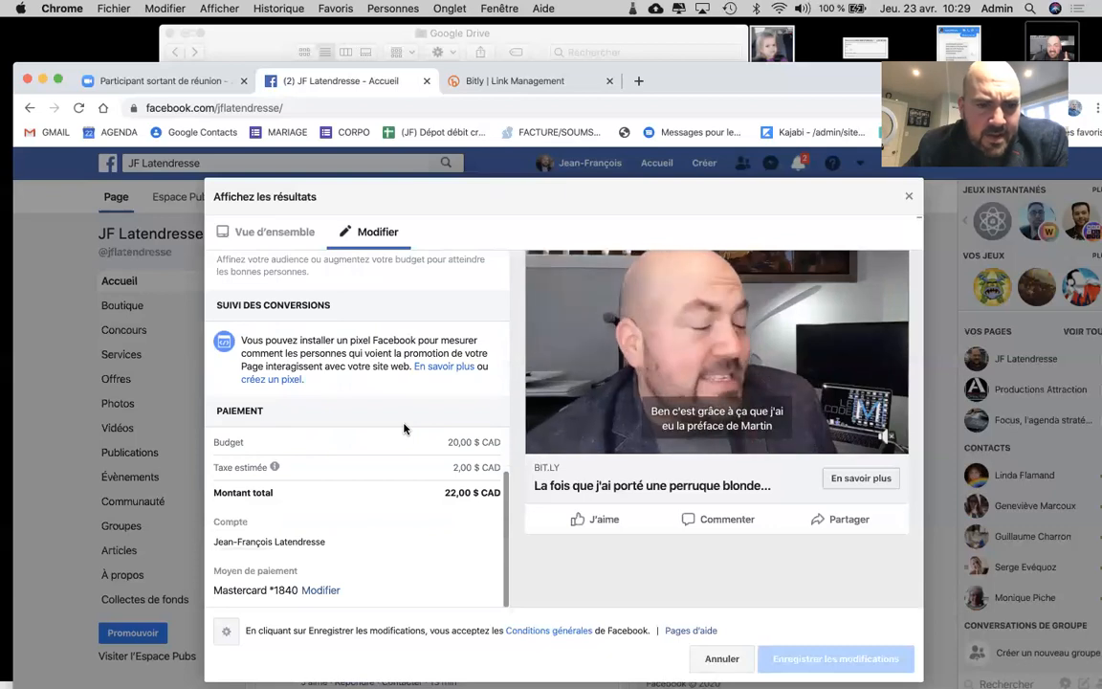
scroll(403, 428, up, 10)
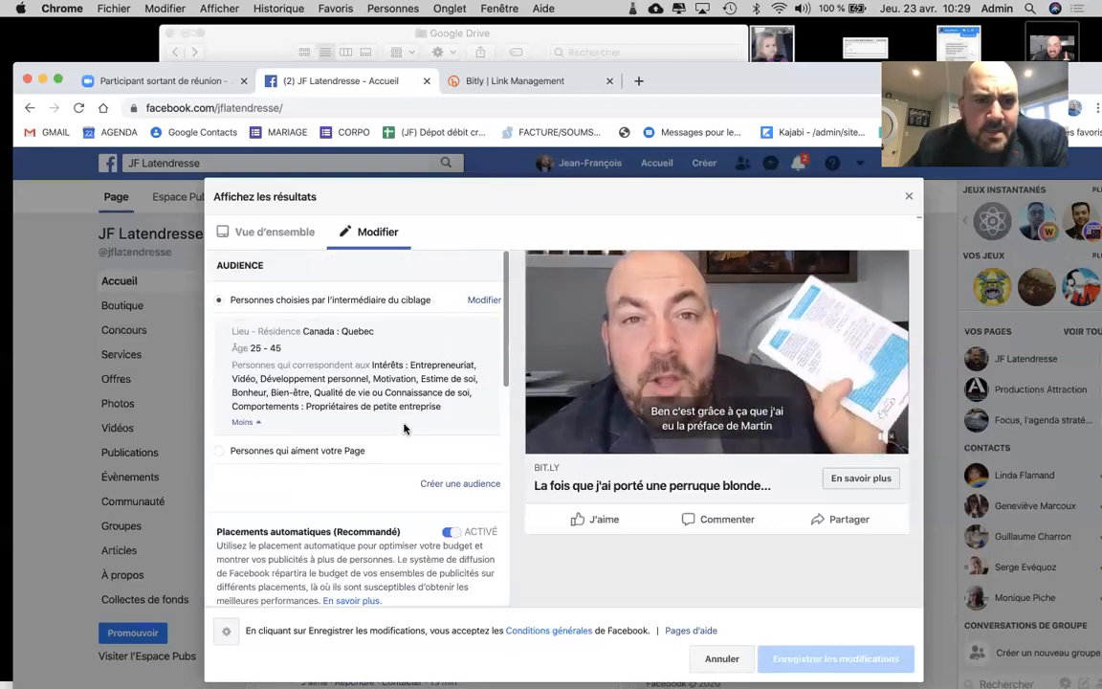
scroll(765, 636, down, 2)
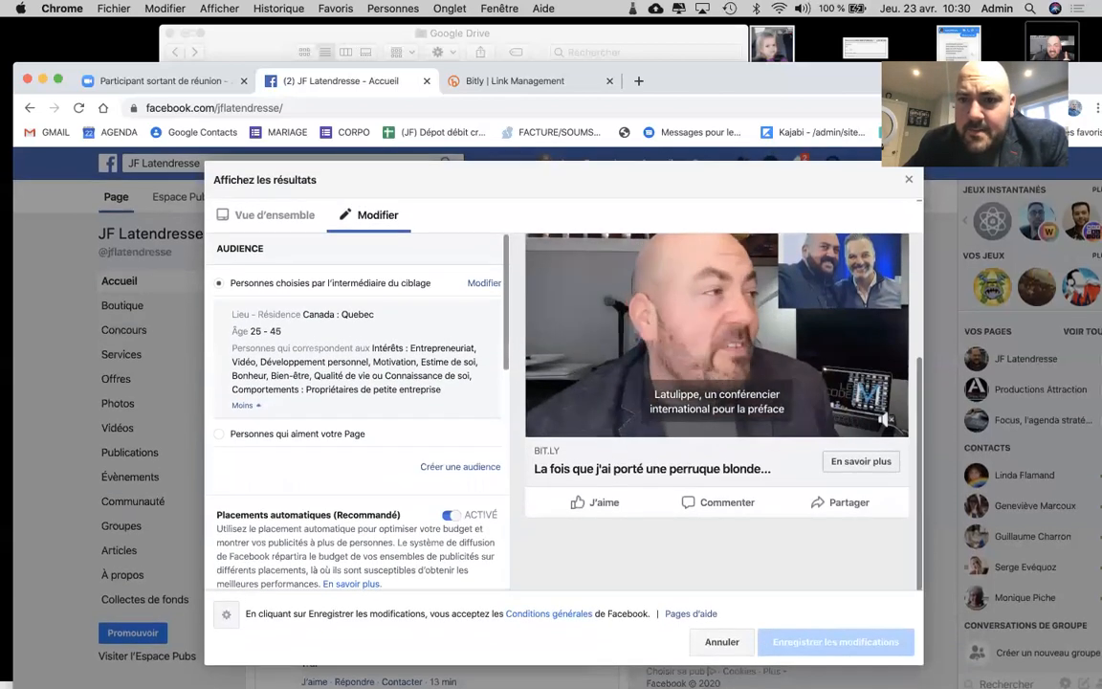
click(909, 178)
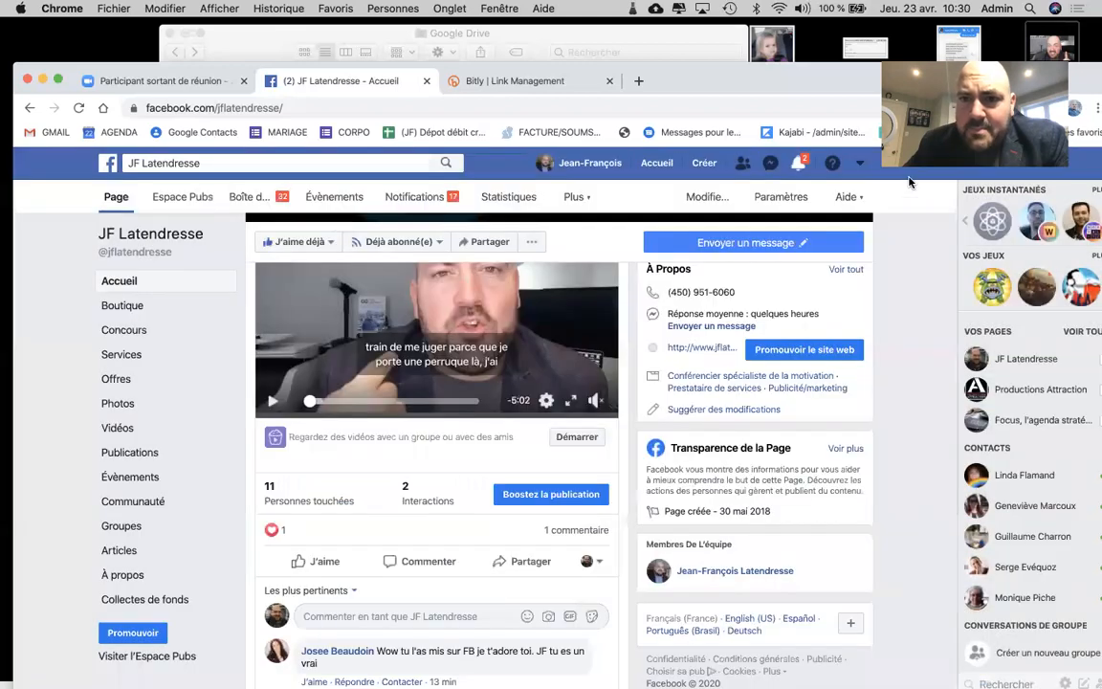
Check the account notifications for the ad's review status and close the list
click(798, 165)
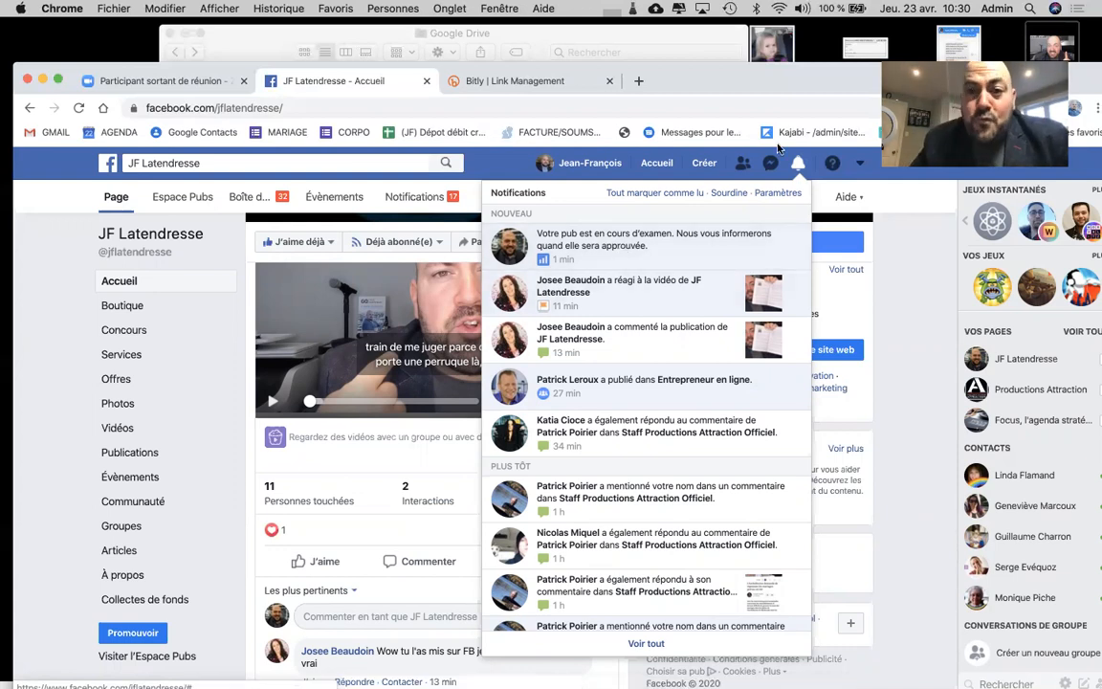
click(797, 163)
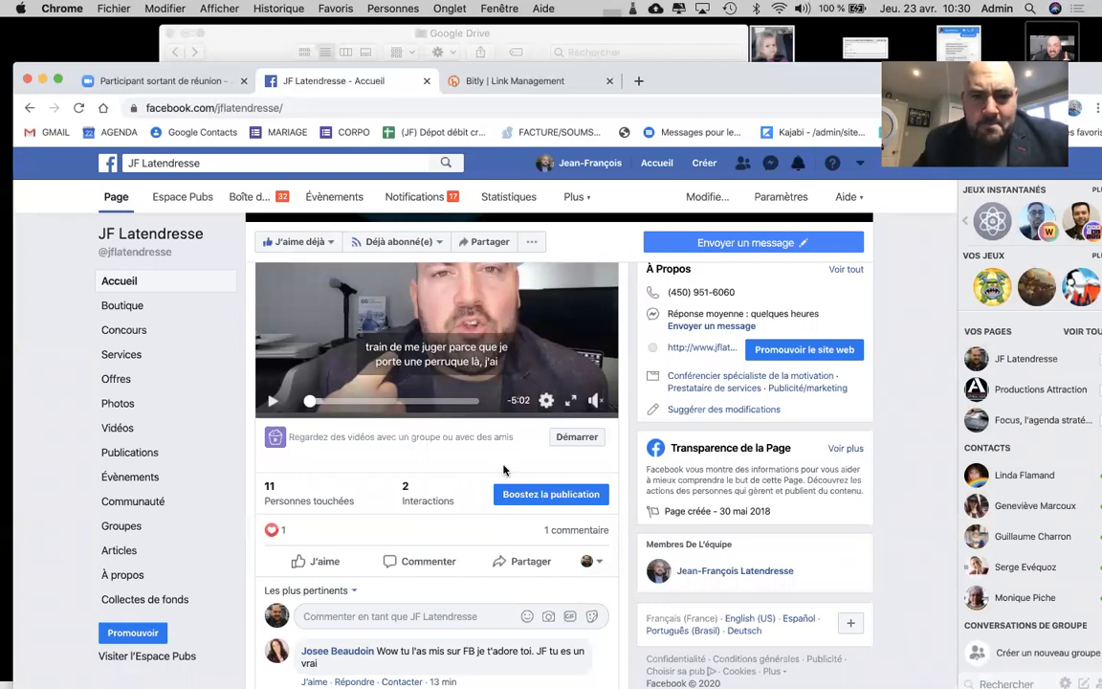
Return to the start of the boosted video publication and expand its full description to show the book link
scroll(504, 469, up, 3)
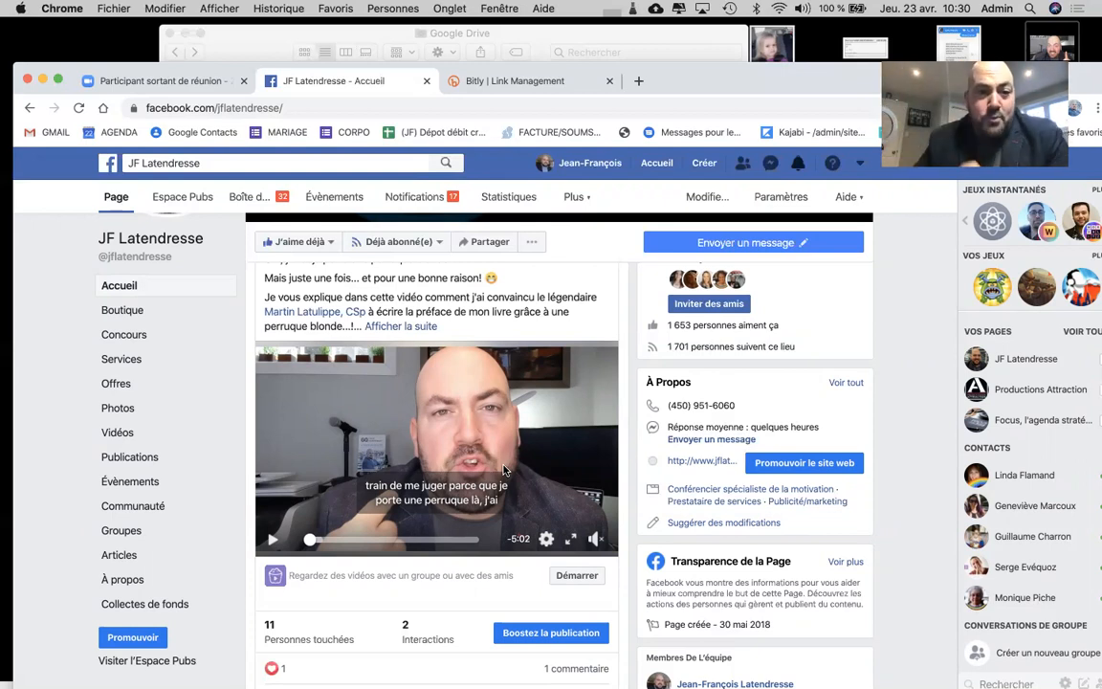
scroll(358, 364, up, 2)
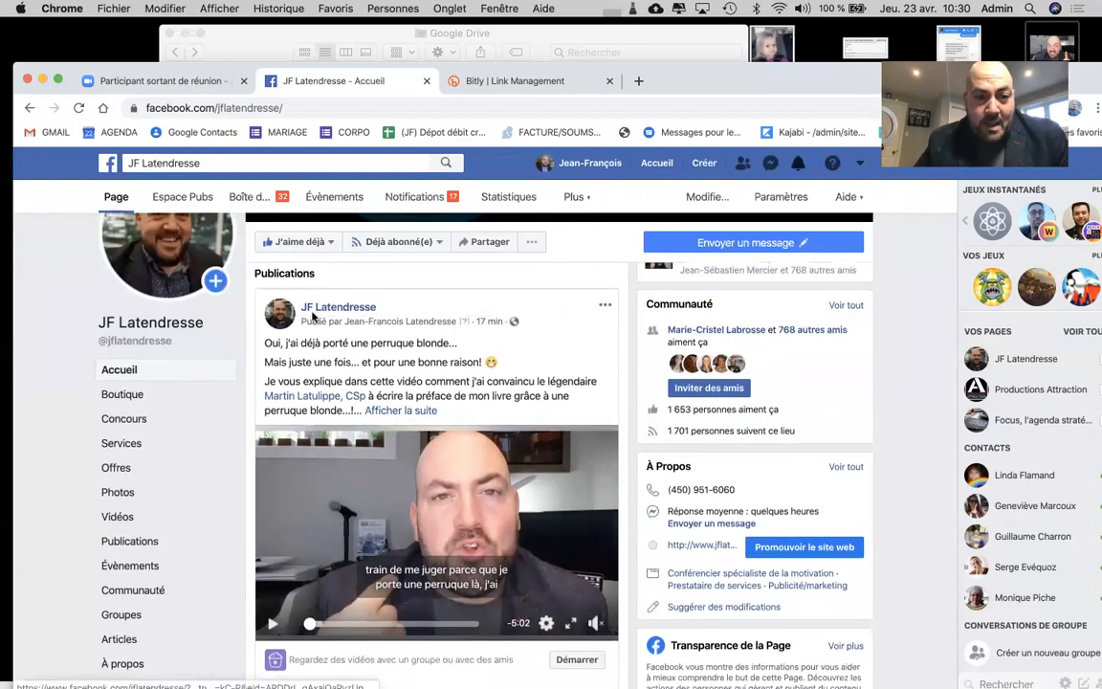
click(373, 410)
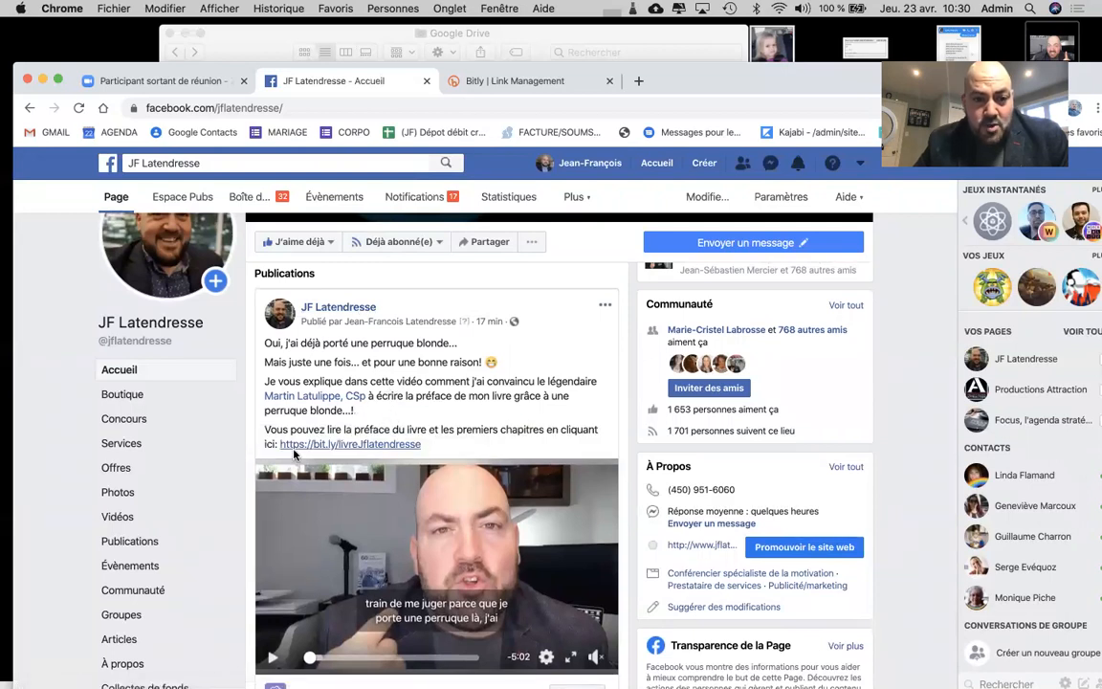